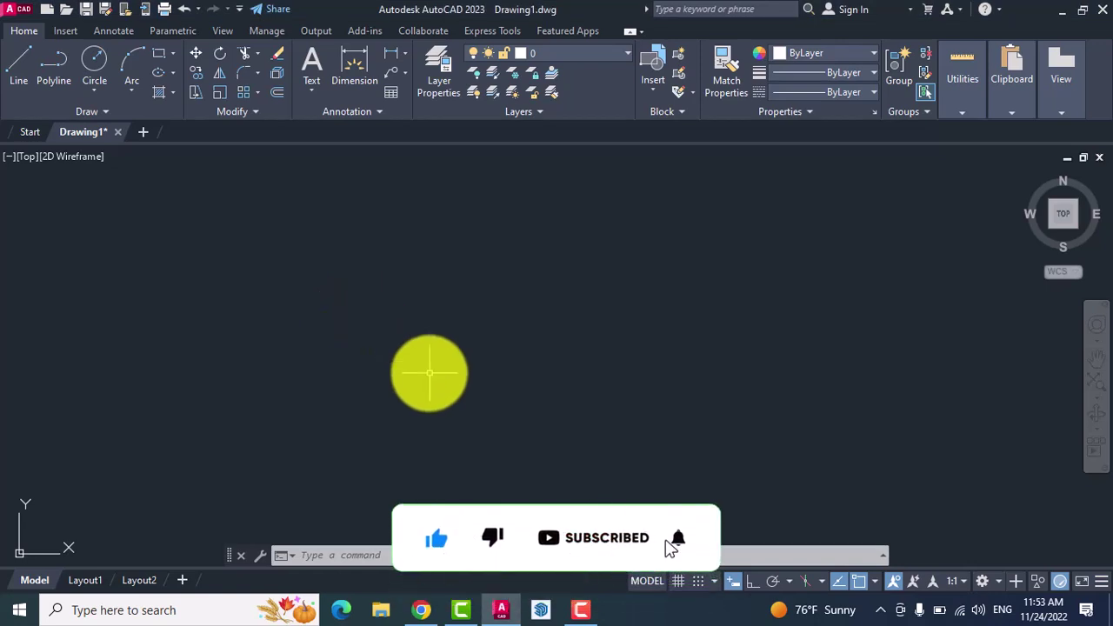
Step: Create a layer named window and give it the colour red
click(431, 72)
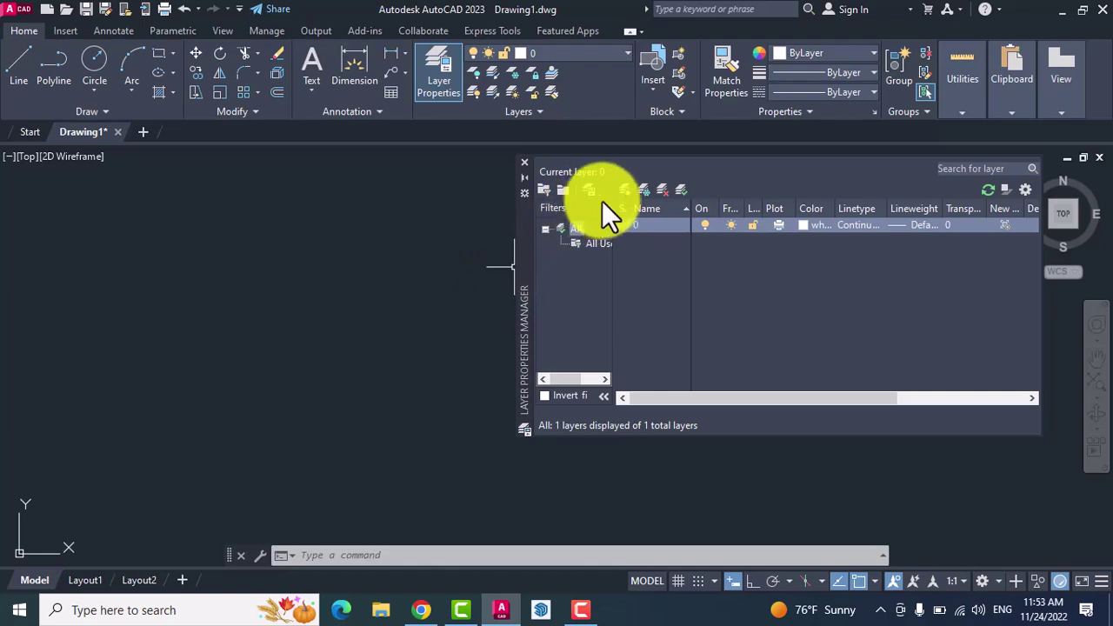
click(630, 190)
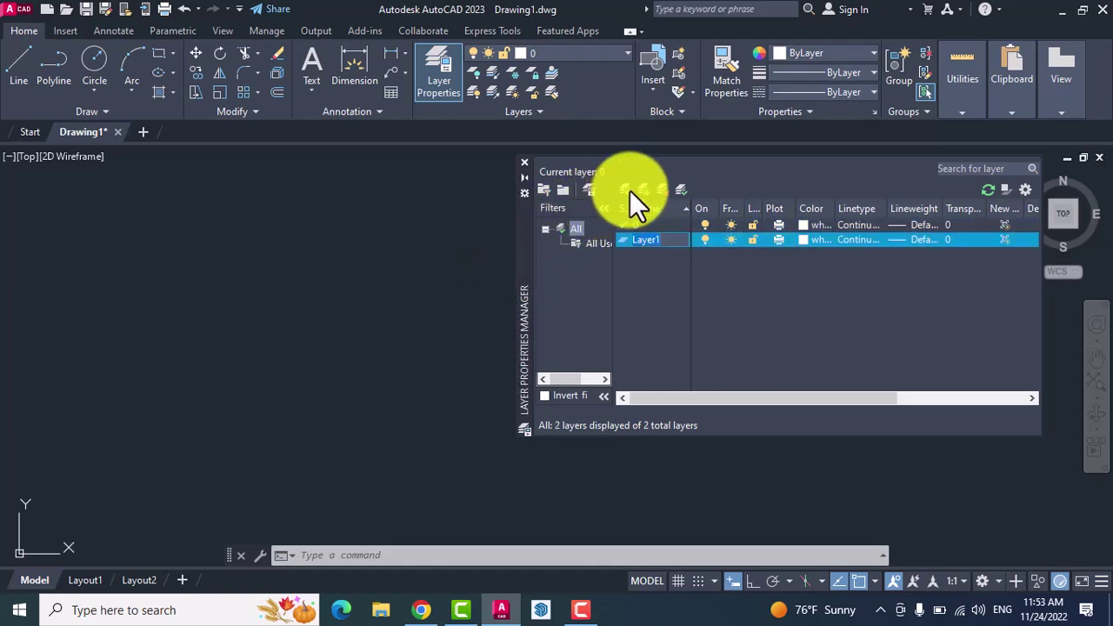
text(window)
click(805, 240)
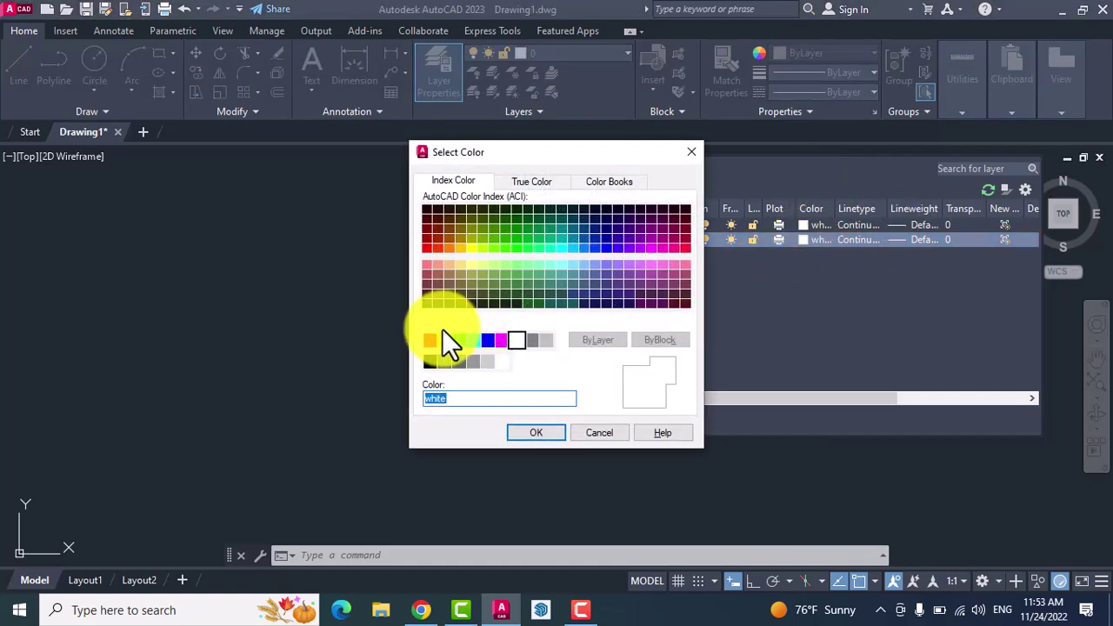
click(428, 340)
click(544, 435)
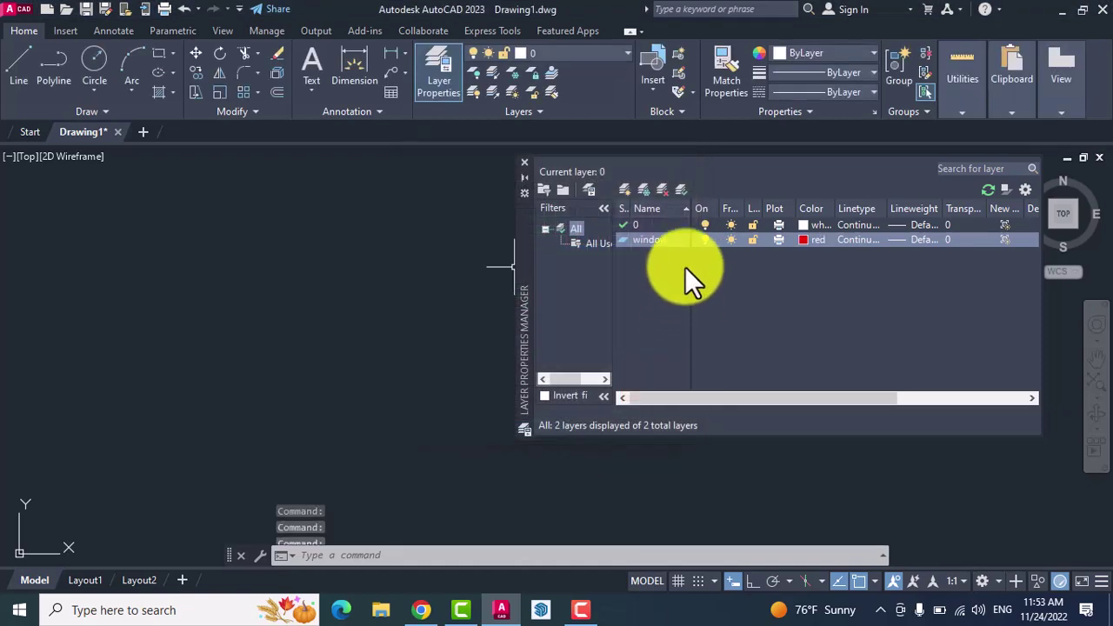
Step: Add a door layer with green colour 82
click(633, 189)
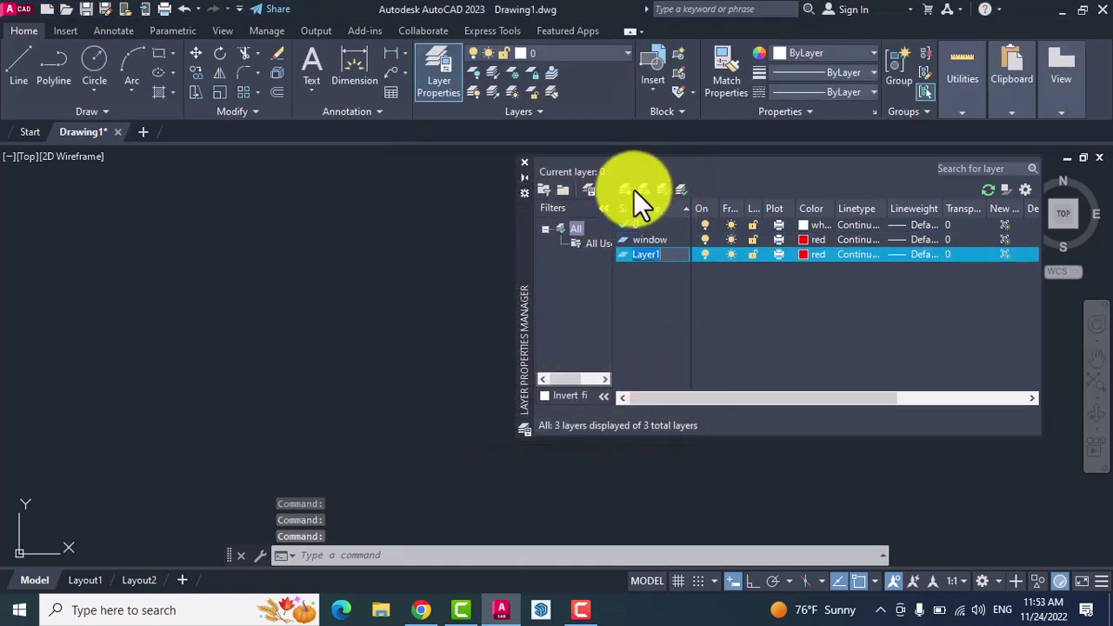
text(do)
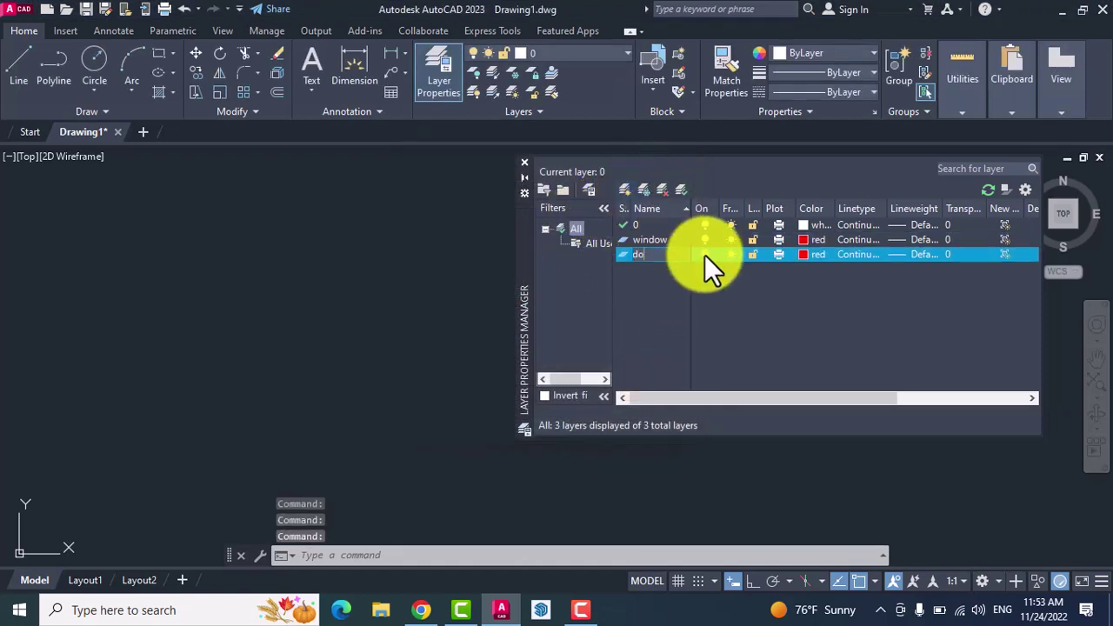
text(or)
click(807, 253)
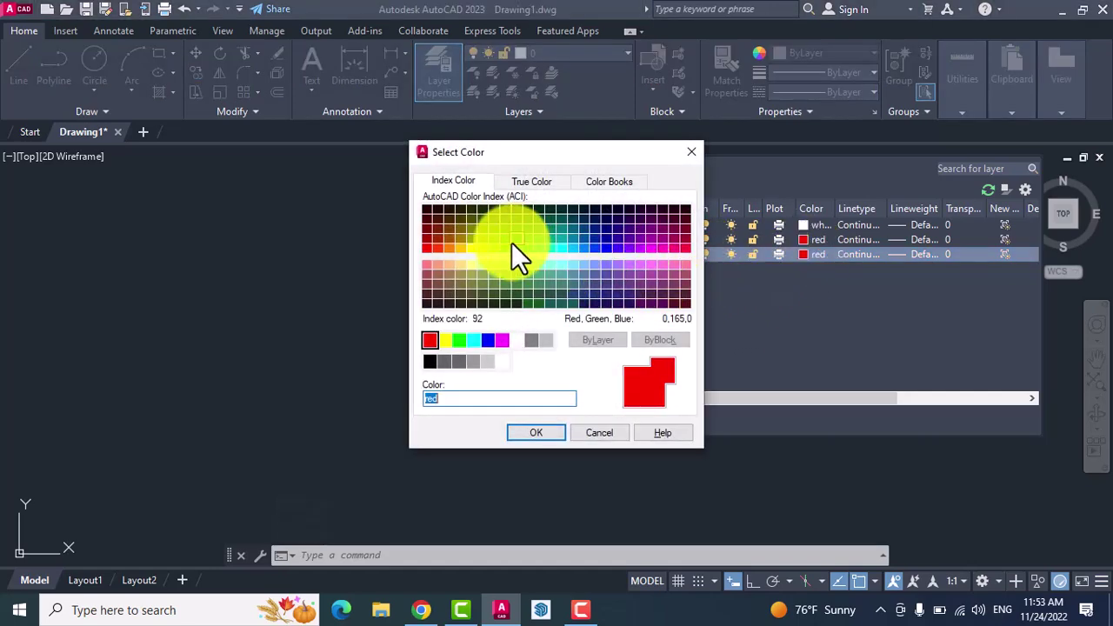
click(506, 239)
click(544, 427)
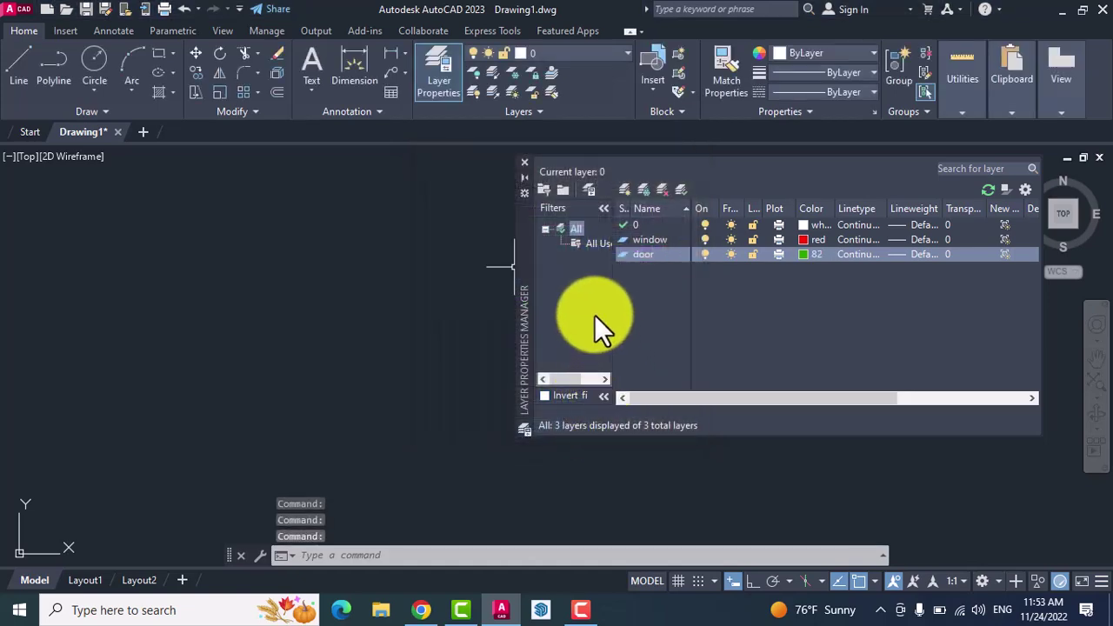
Step: Add a tree layer coloured cyan
click(620, 191)
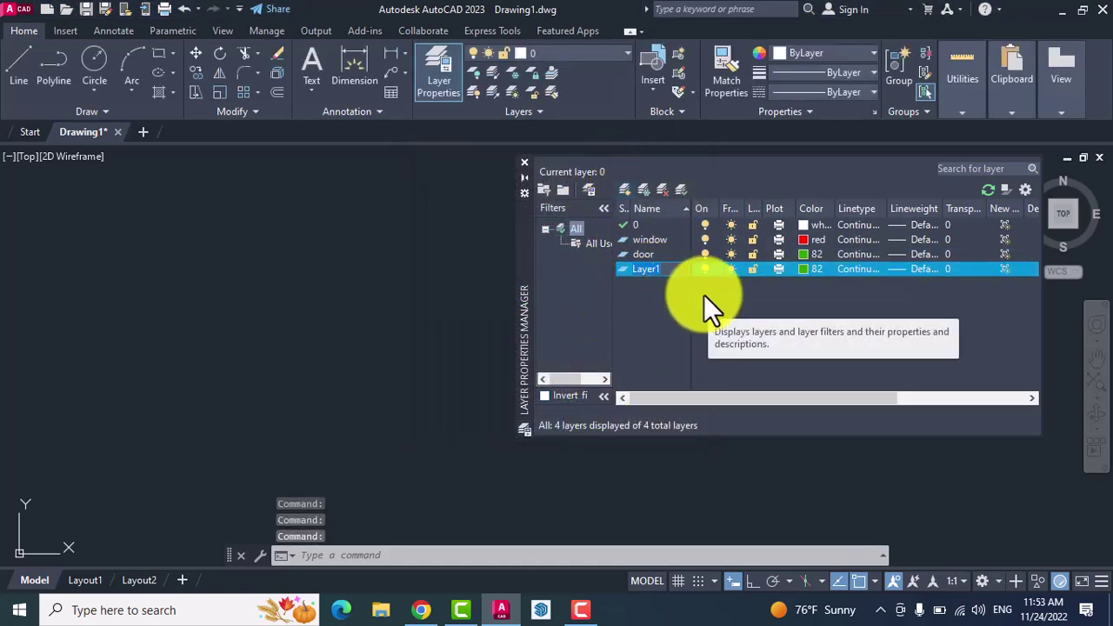
text(t)
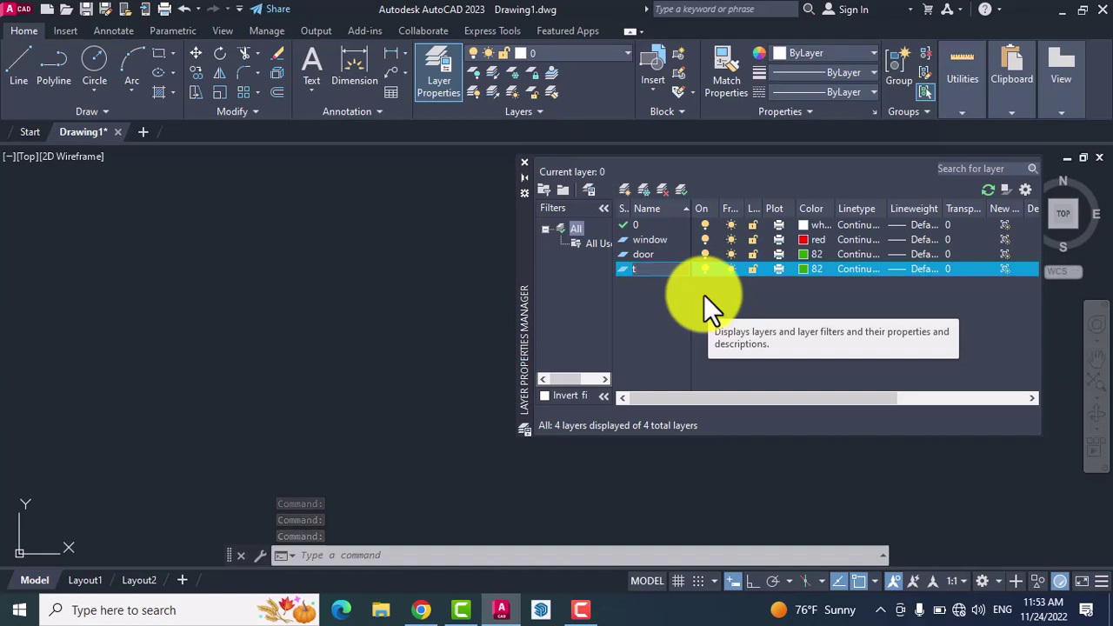
text(ree)
key(Return)
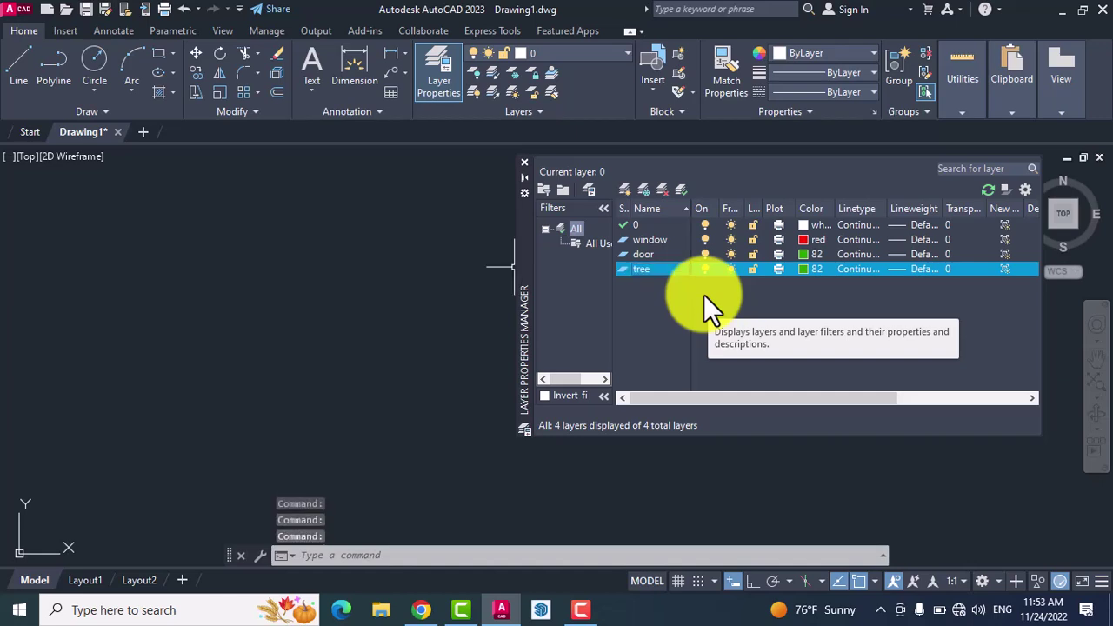
click(807, 267)
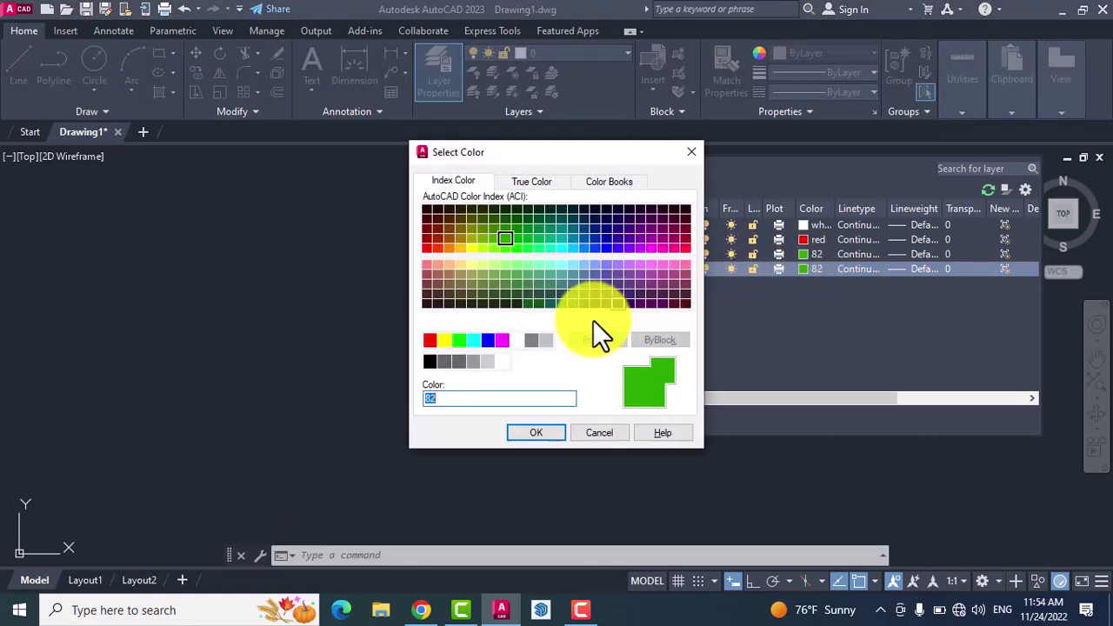
click(474, 341)
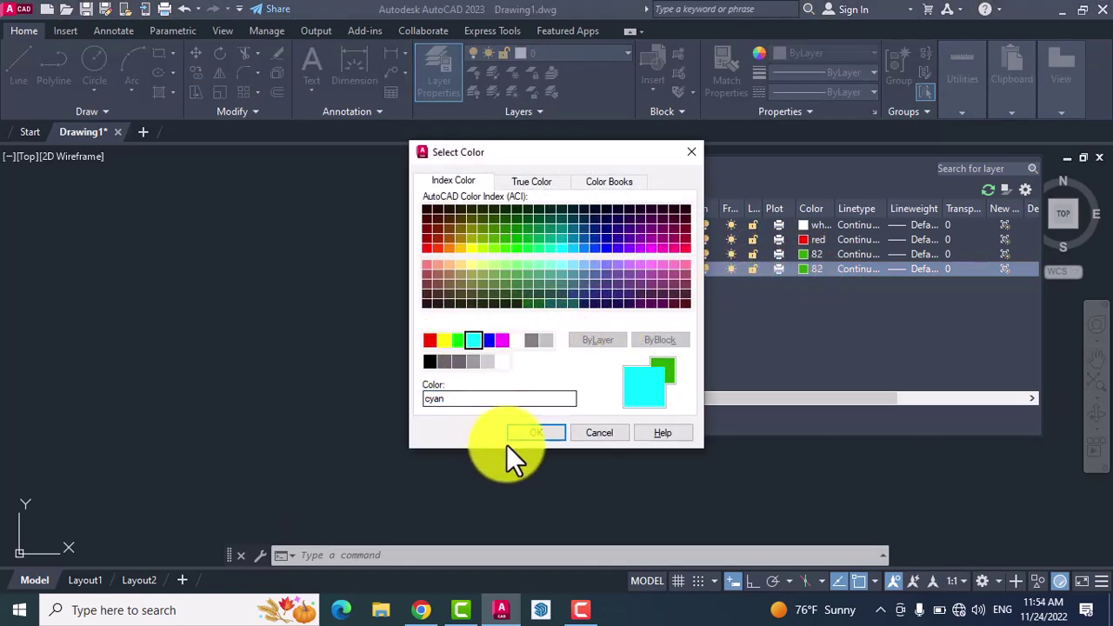
click(539, 431)
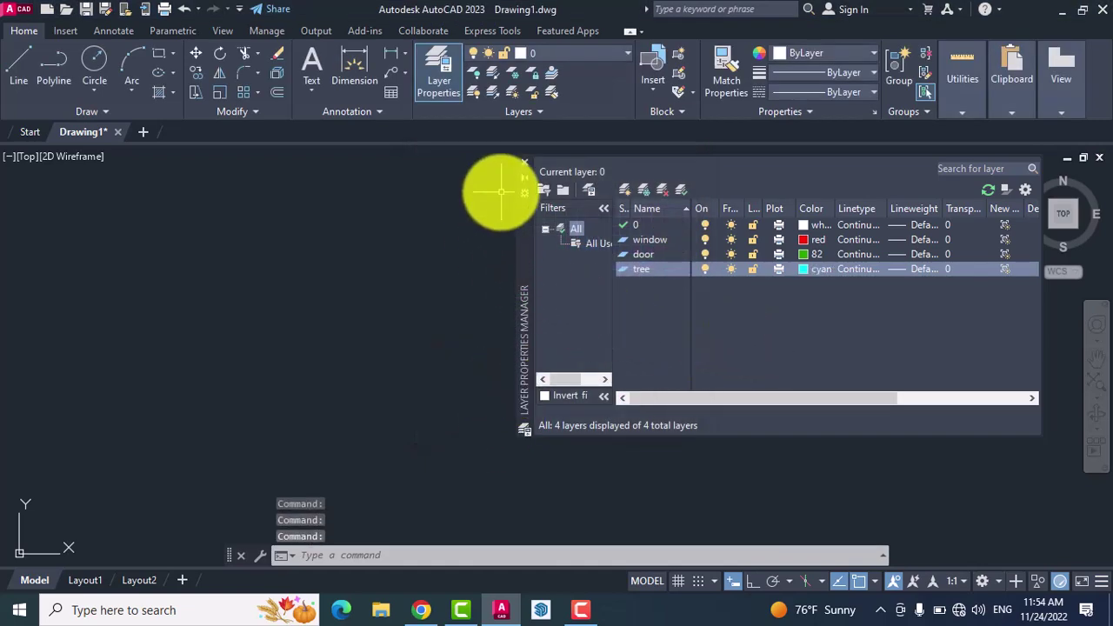
Step: Make door the current layer and draw the outer door-frame rectangle
click(526, 165)
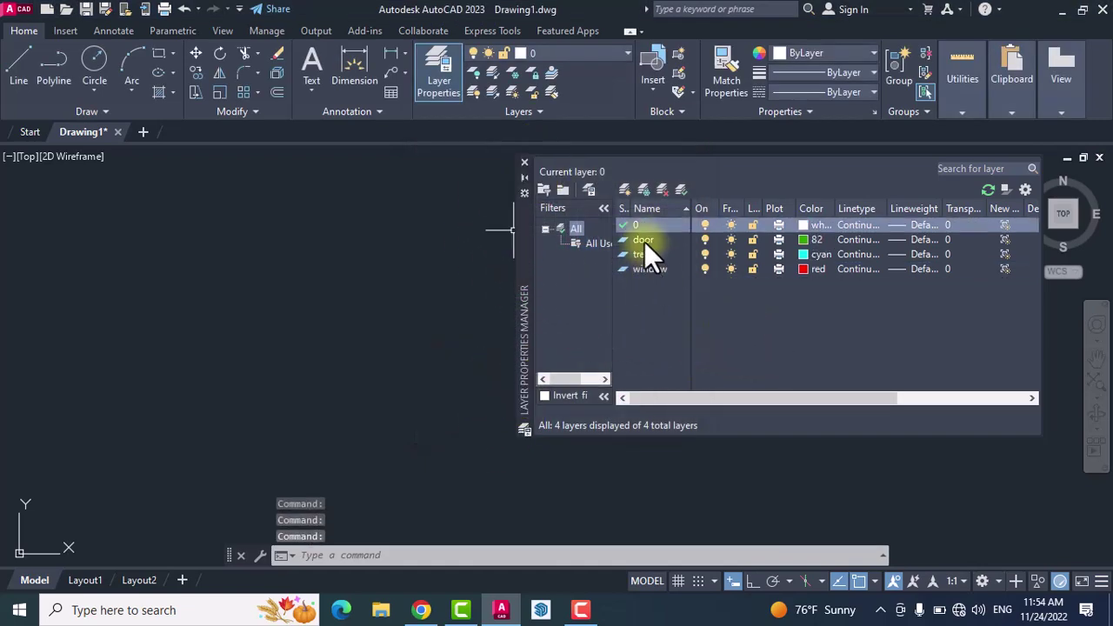
double_click(644, 241)
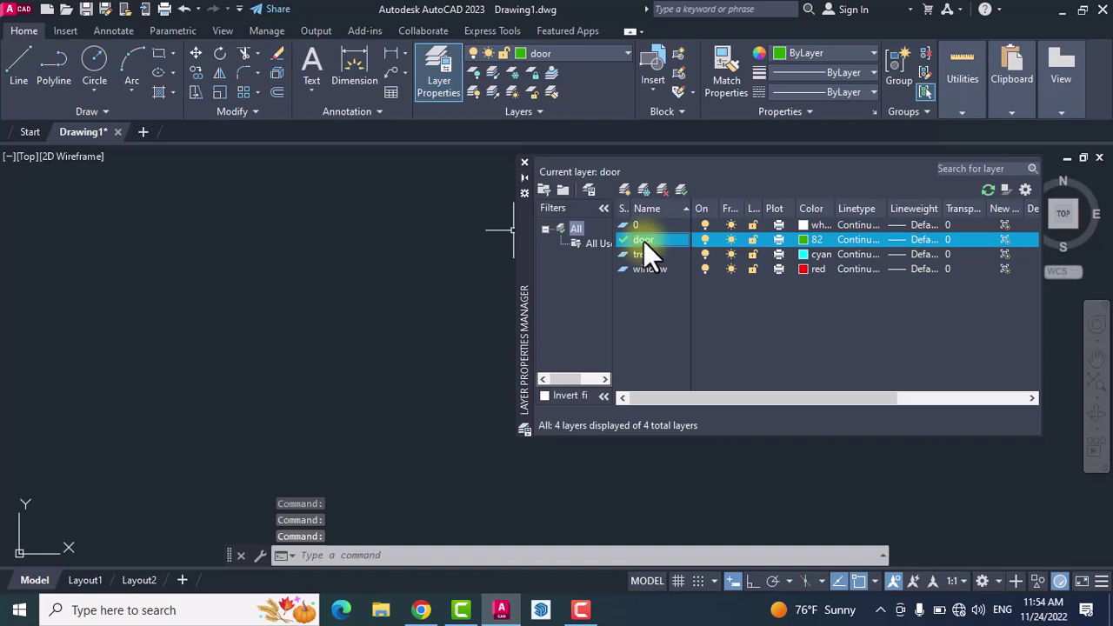
click(168, 52)
click(159, 219)
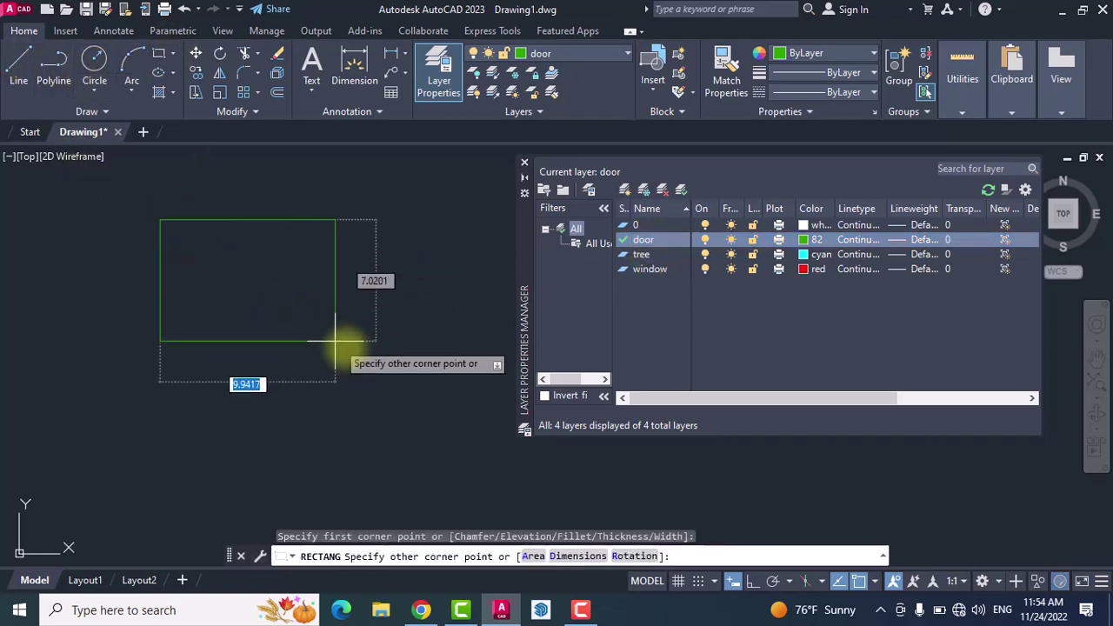
click(416, 388)
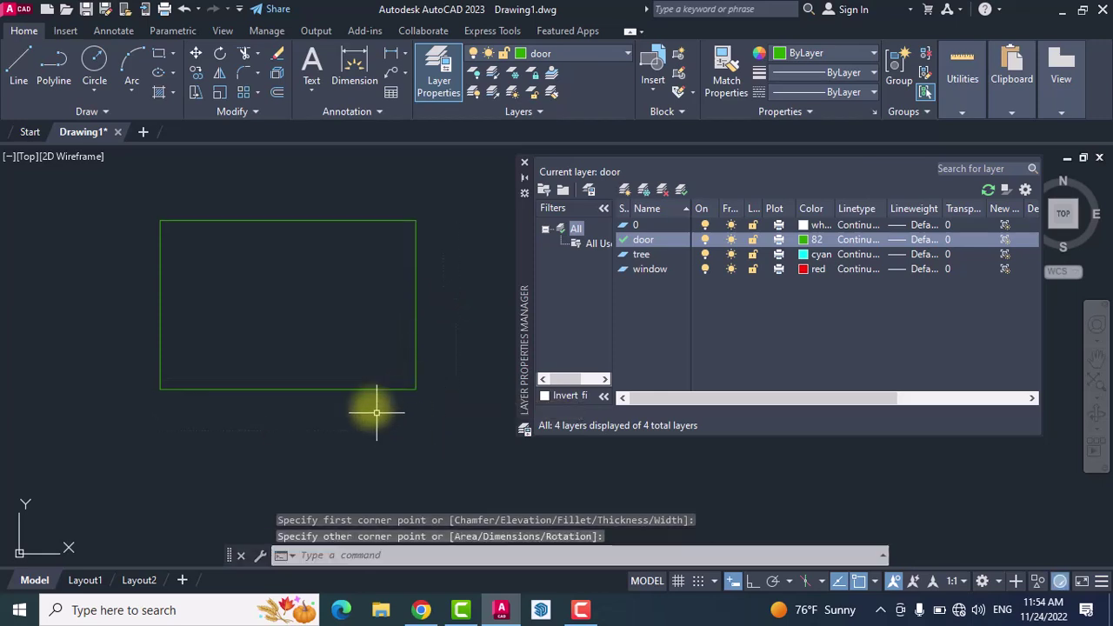
Step: Offset the rectangle 0.5 inward to form the inner frame
click(278, 93)
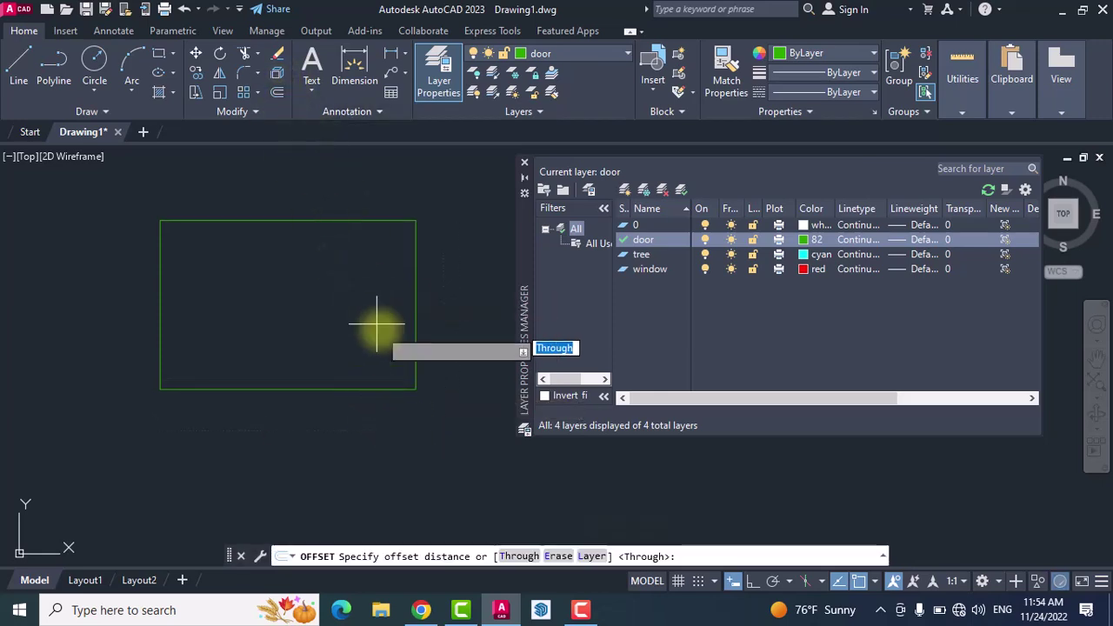
text(0.)
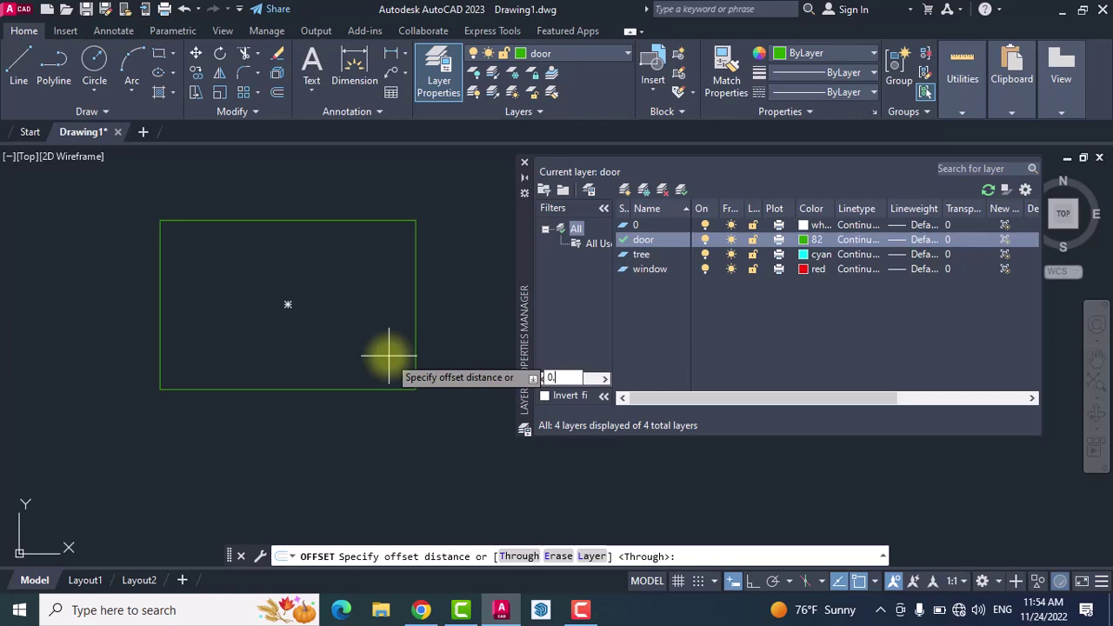
text(5)
key(Return)
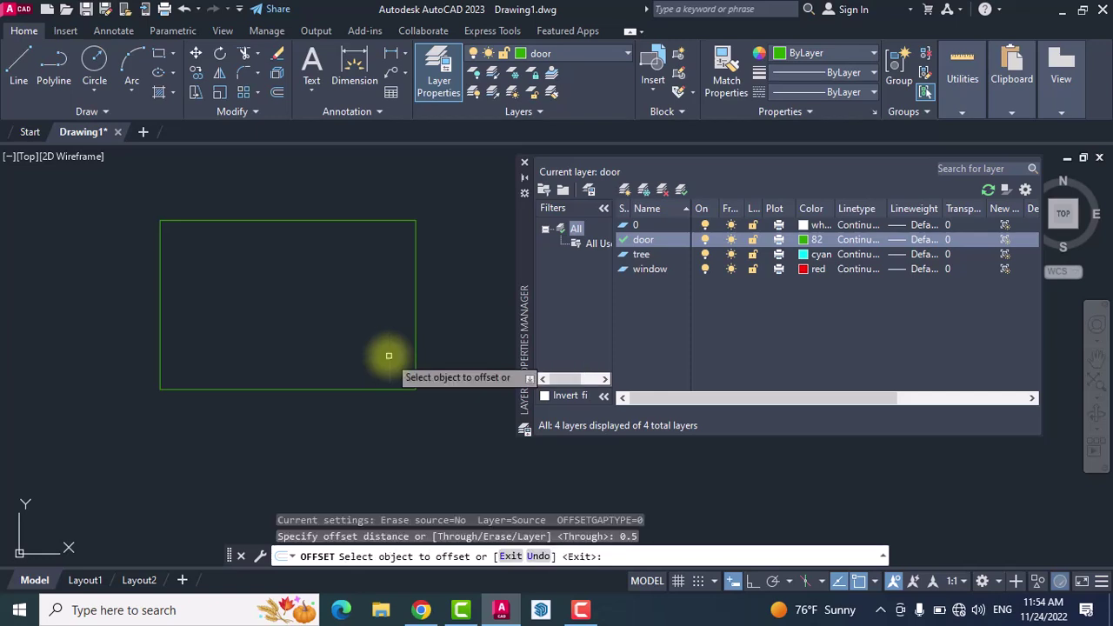
click(416, 365)
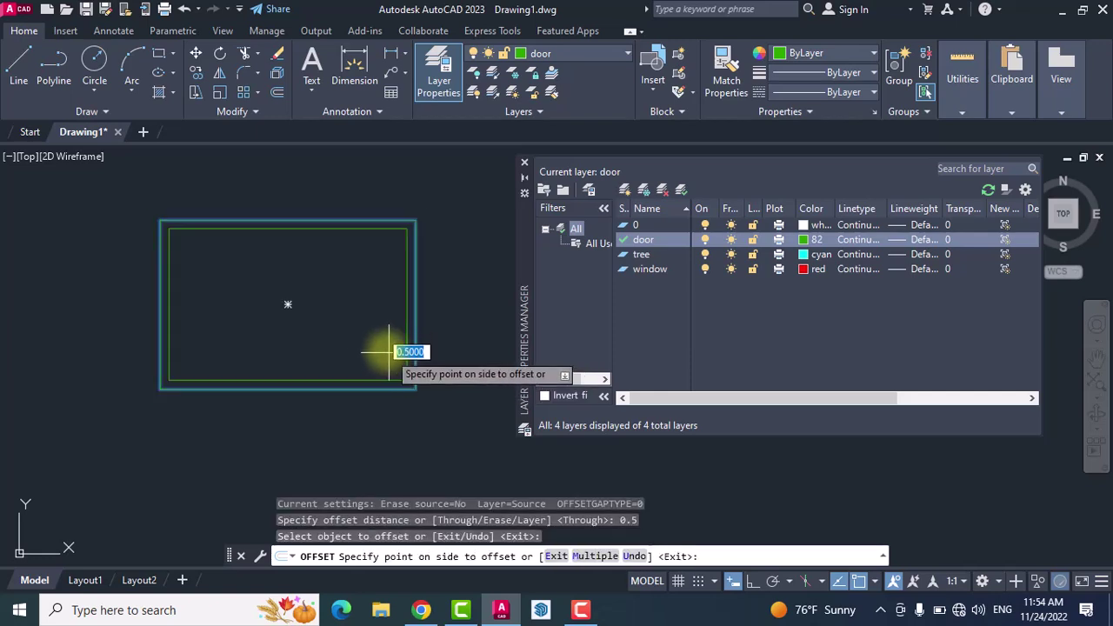
click(389, 351)
key(Return)
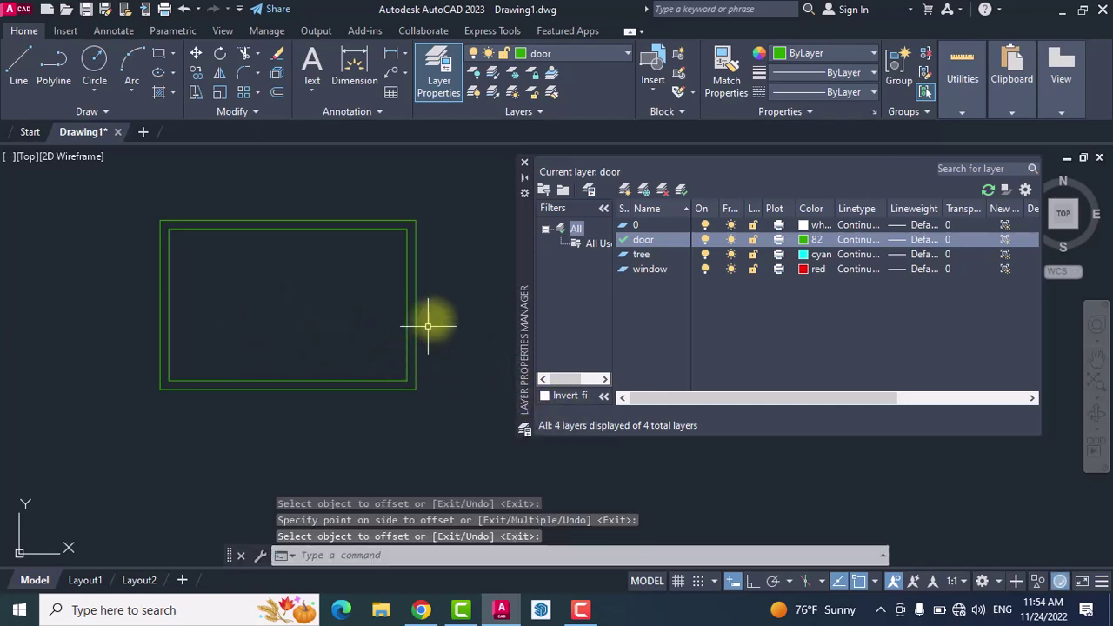
Step: On the tree layer, draw a circle crown left of the frame with a trunk line below its centre
double_click(640, 256)
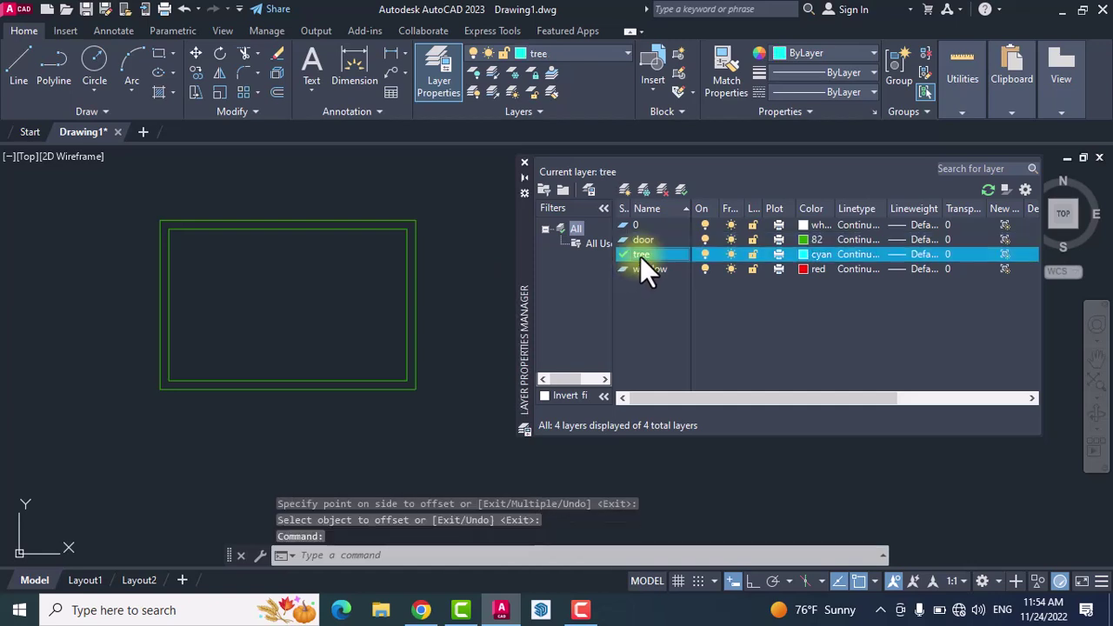
click(100, 70)
click(123, 292)
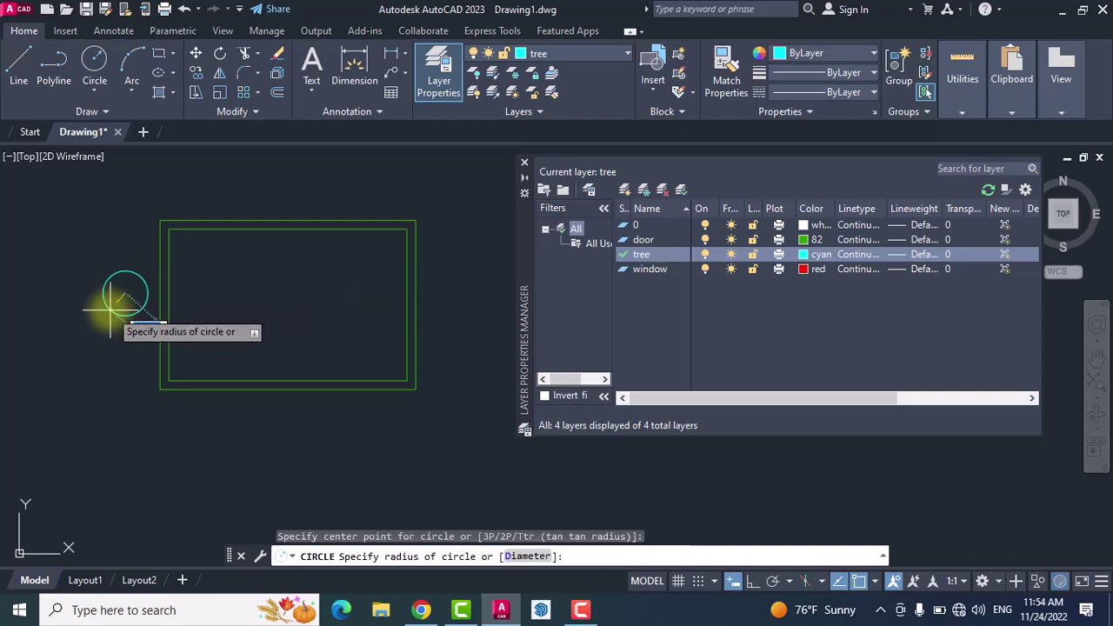
click(110, 308)
click(17, 63)
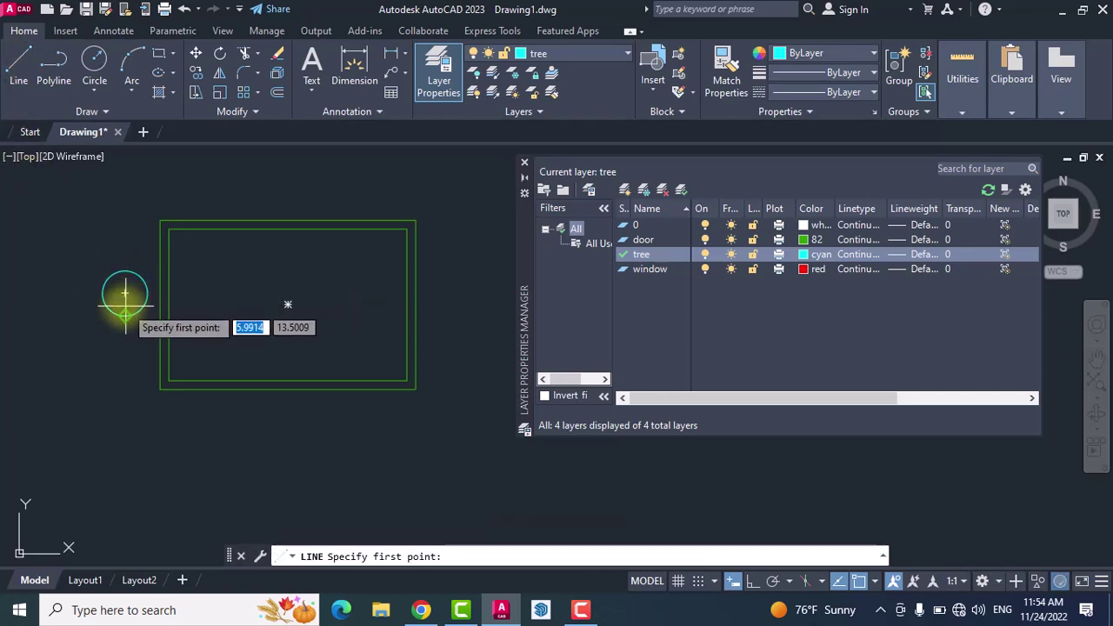
click(125, 292)
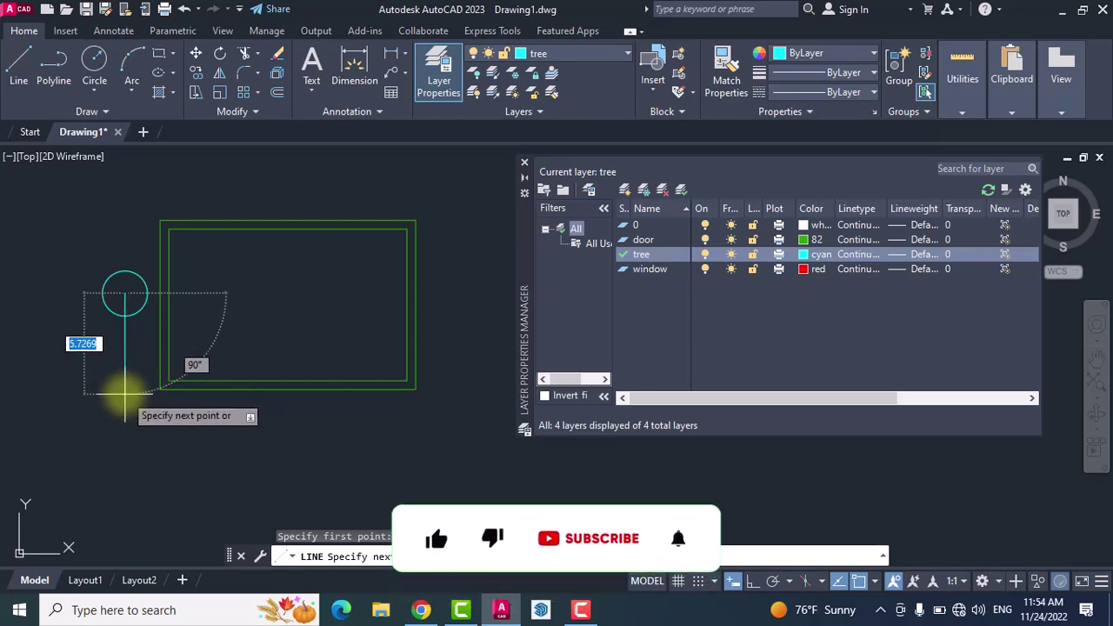
click(125, 385)
key(Return)
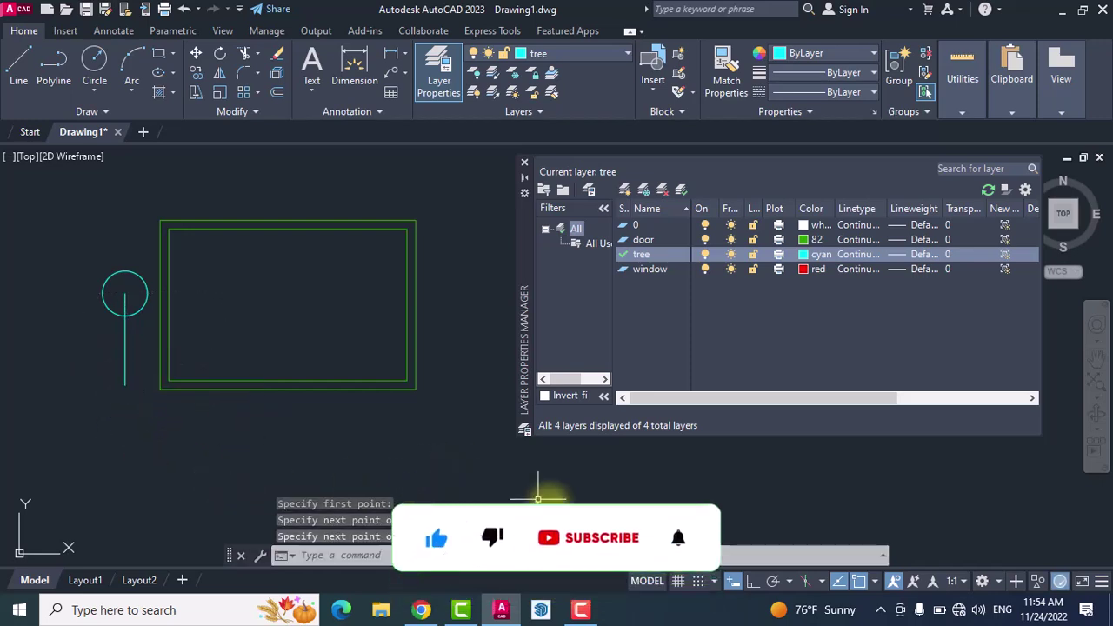
Step: With Ortho on, draw a matching crown right of the frame with a vertical trunk beneath it
click(736, 577)
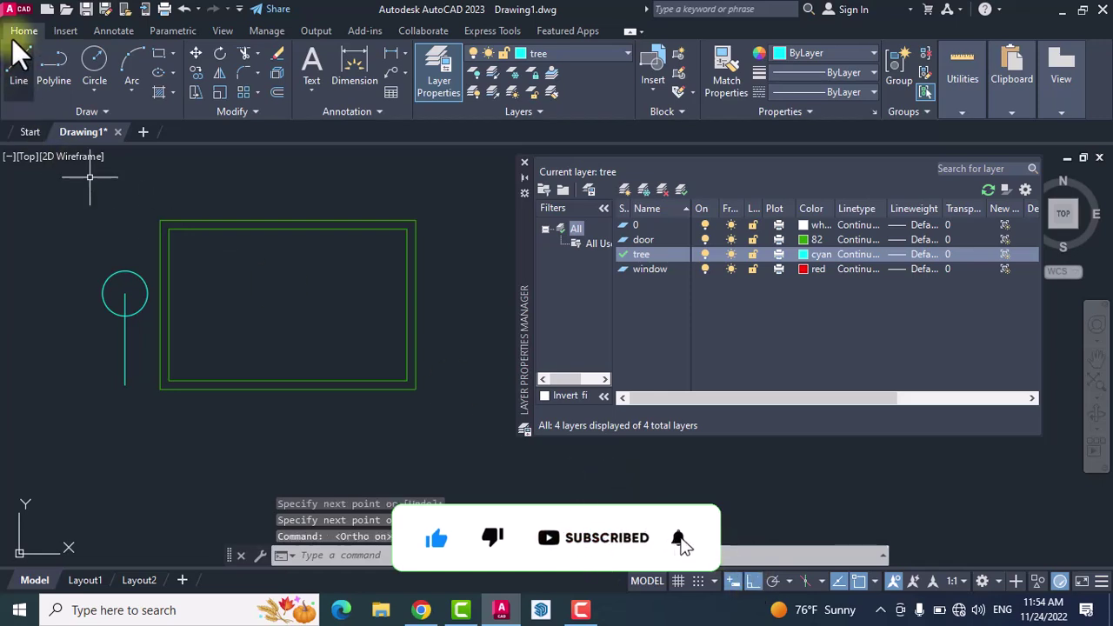
click(87, 68)
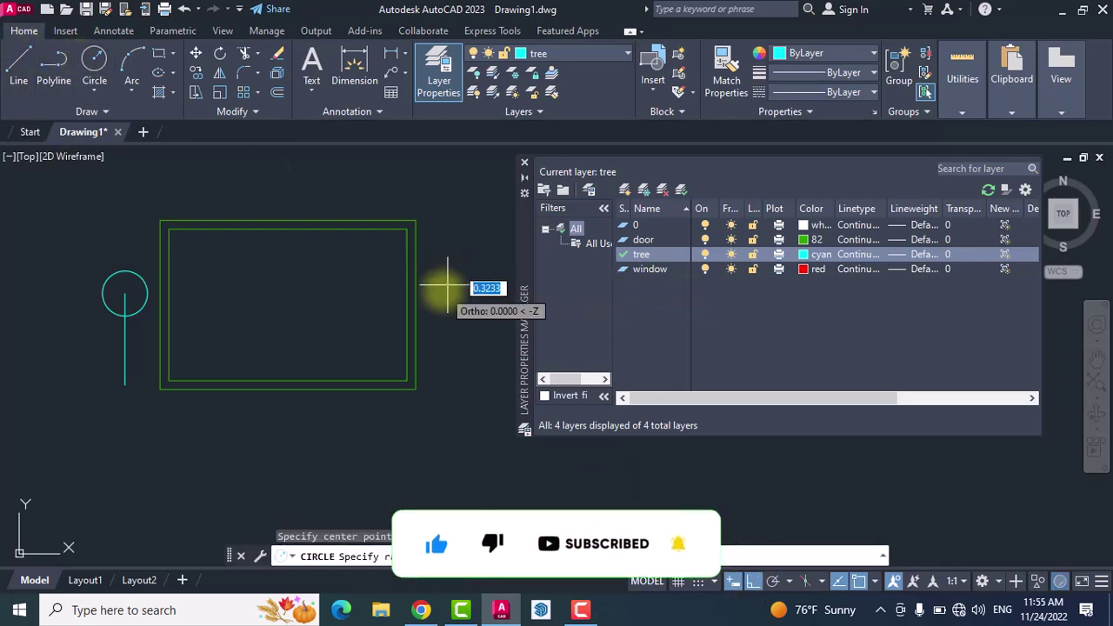
click(447, 287)
click(443, 302)
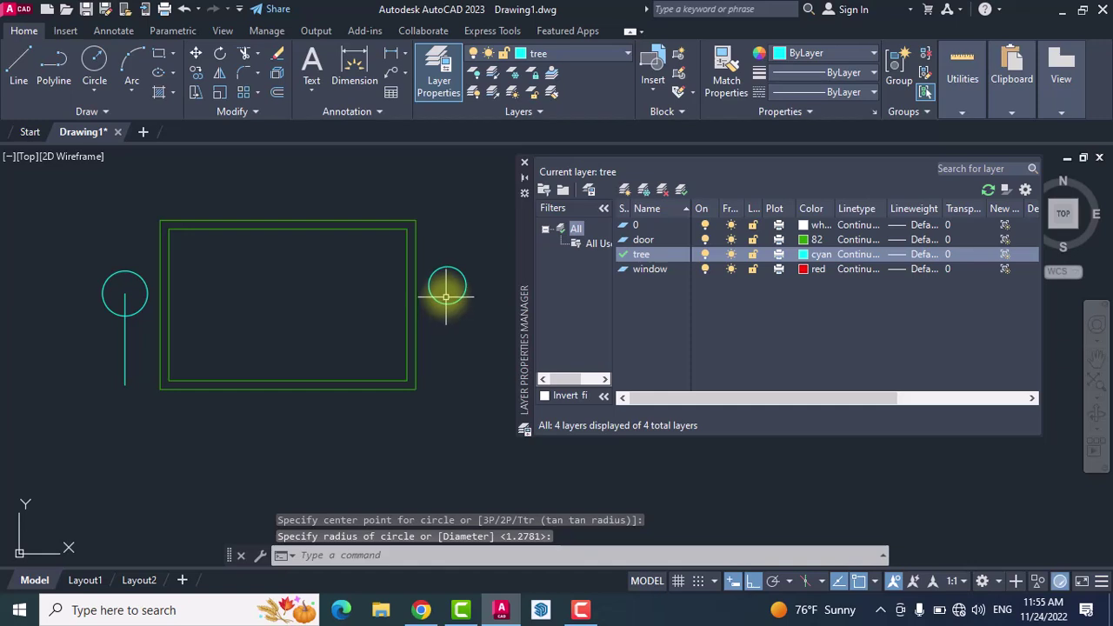
key(Return)
right_click(447, 287)
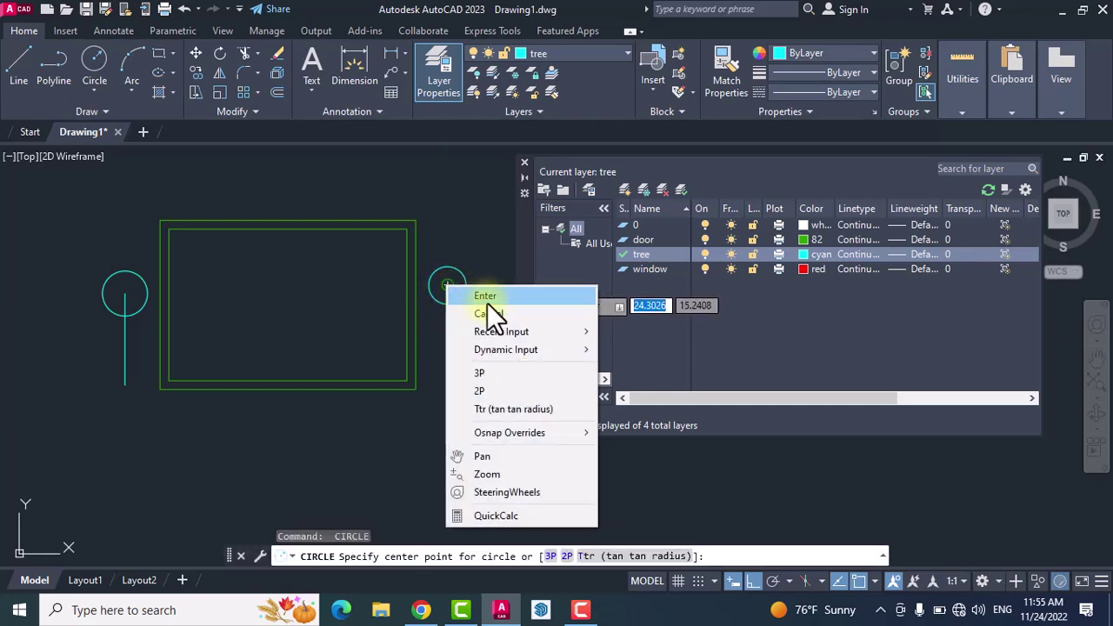
click(489, 313)
click(22, 59)
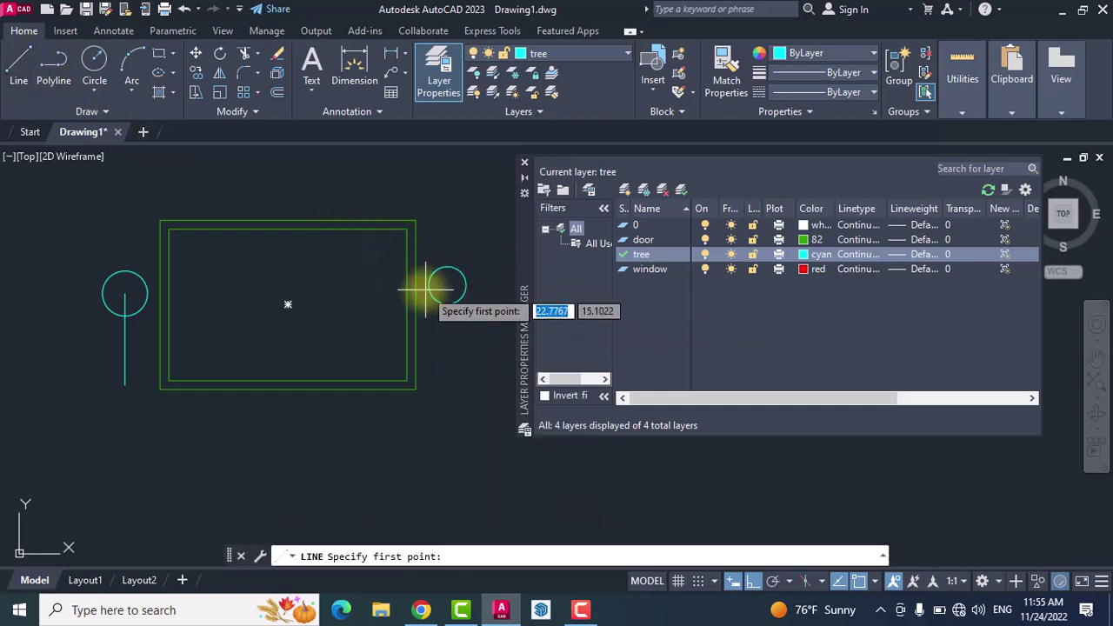
click(447, 285)
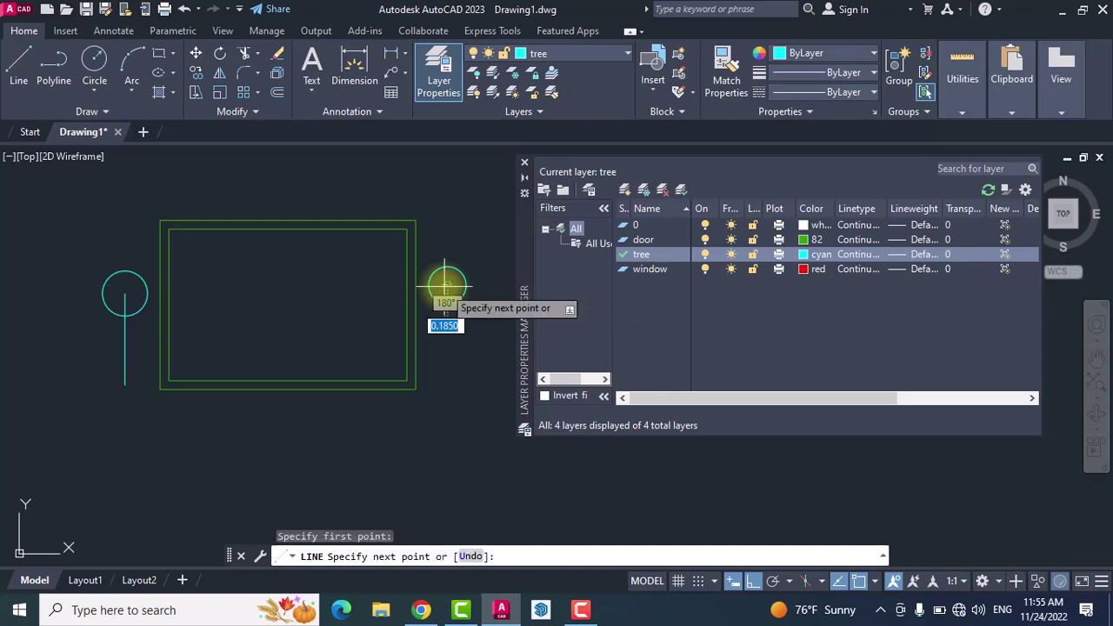
click(447, 385)
key(Return)
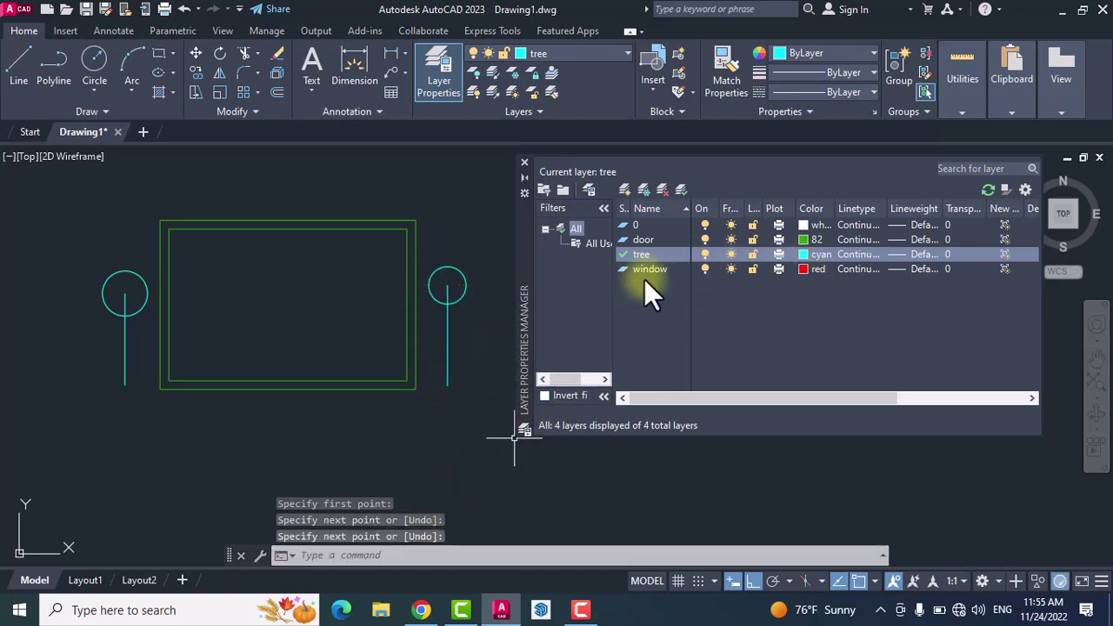
Step: On the window layer, draw two red circles inside the door frame, then close the layer manager
double_click(634, 270)
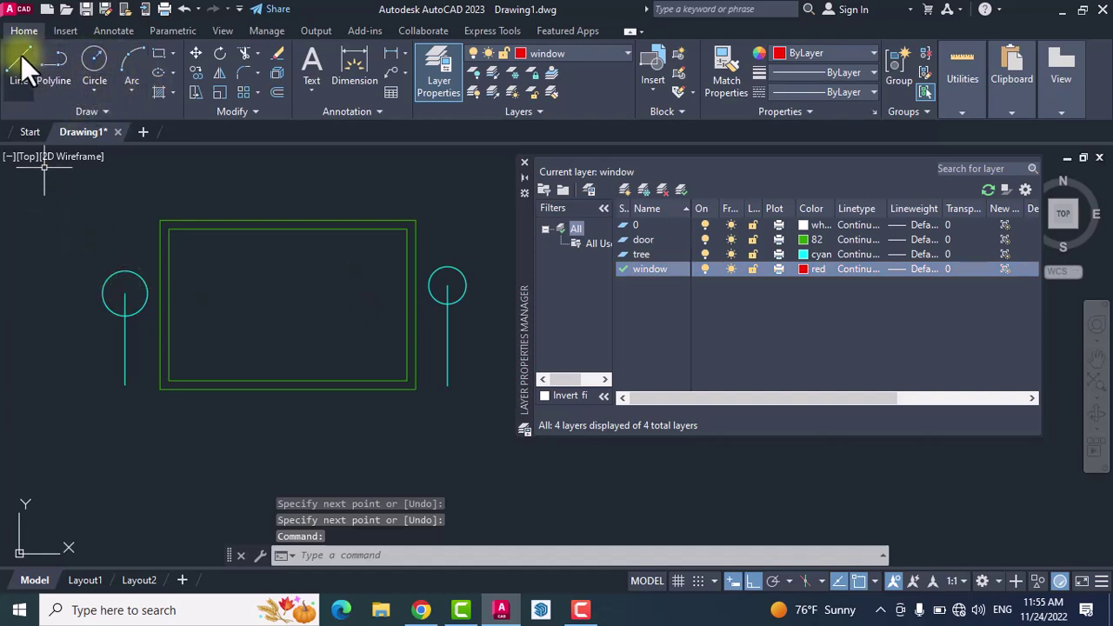
click(96, 59)
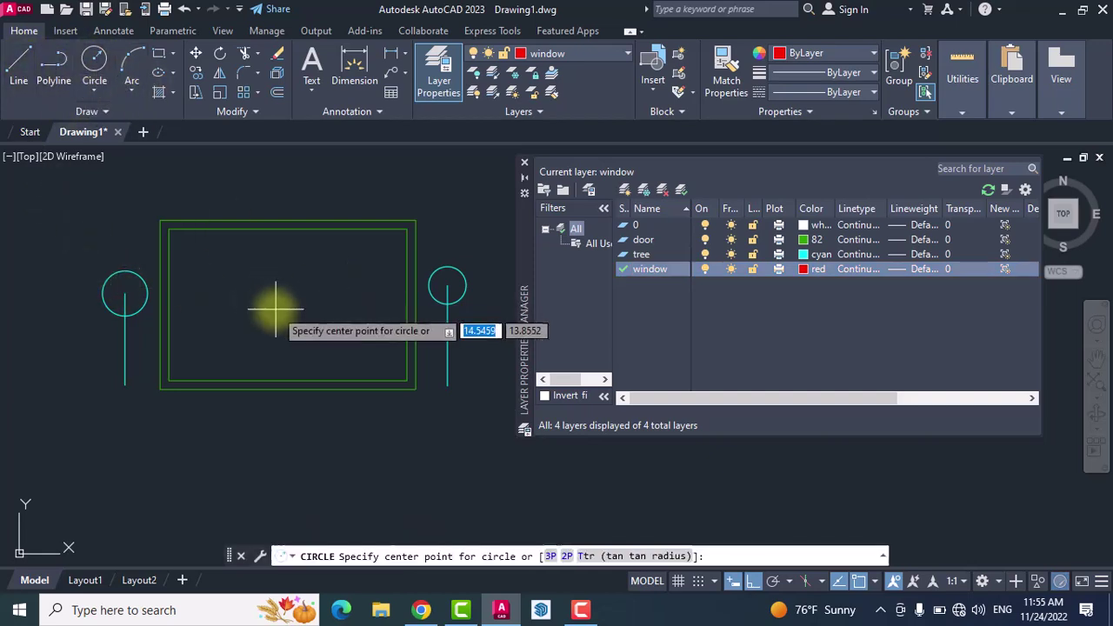
click(236, 271)
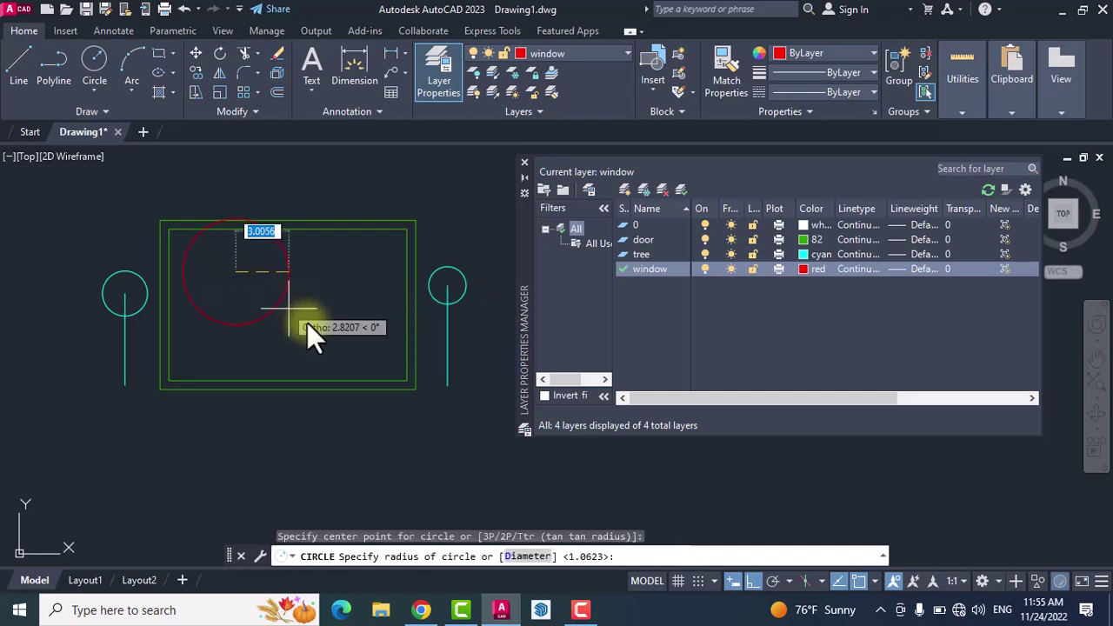
click(266, 288)
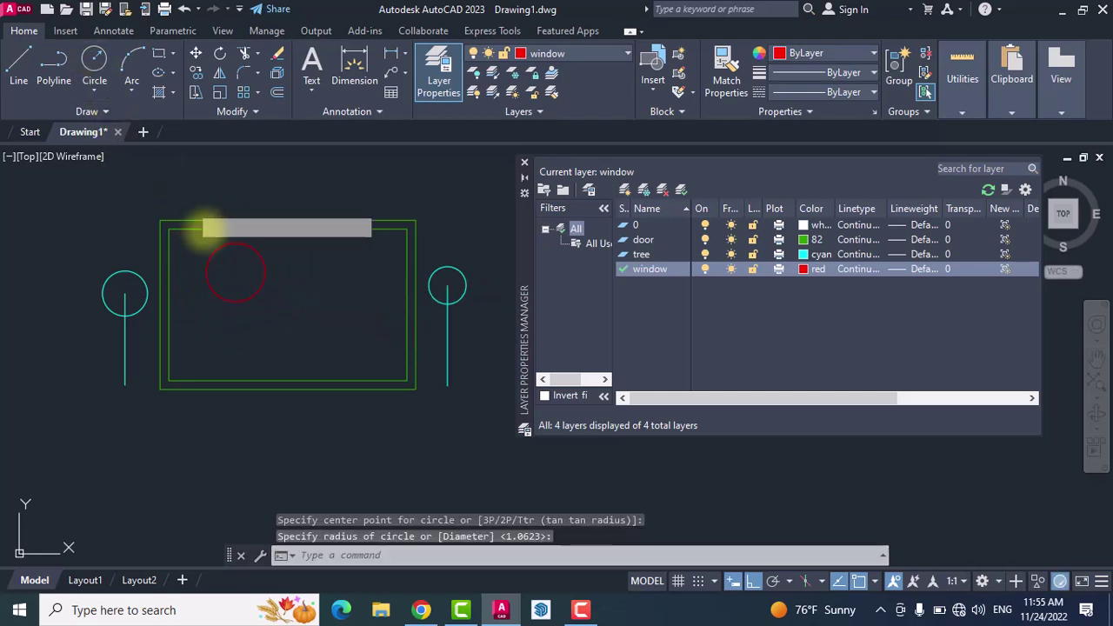
key(Return)
click(348, 339)
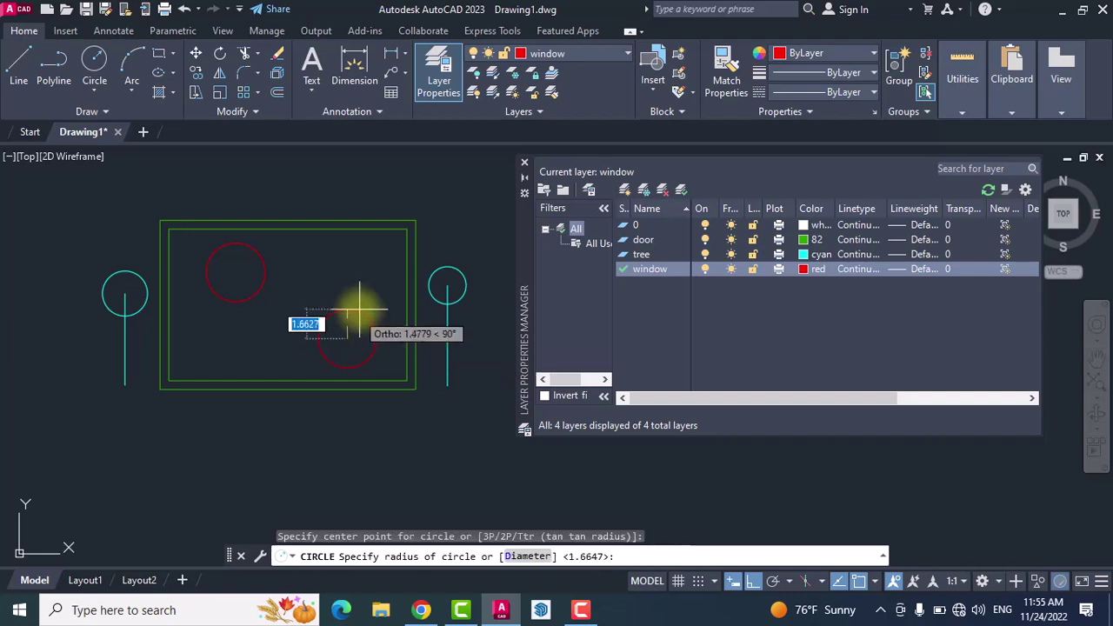
click(352, 300)
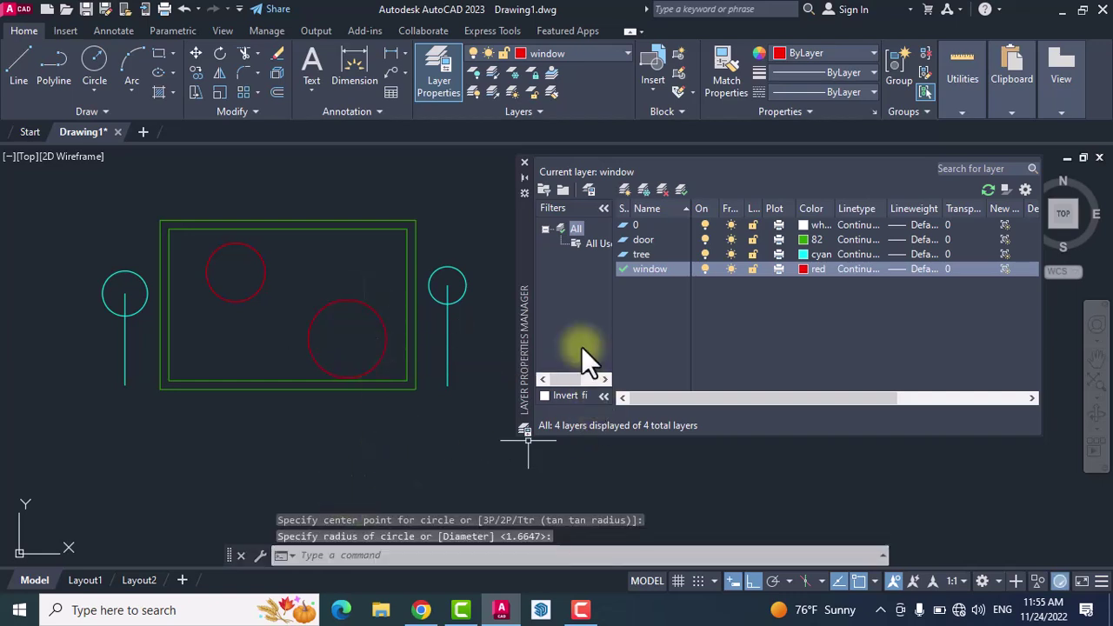
click(526, 162)
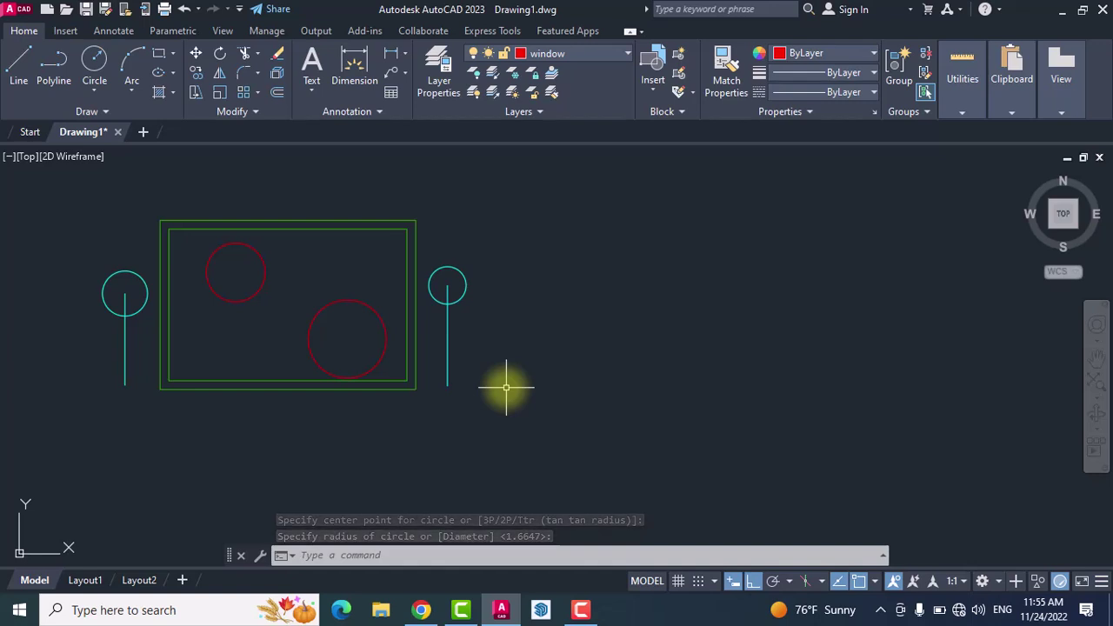
Step: Bring up the Load/Unload Applications dialog from the command line
text(legen)
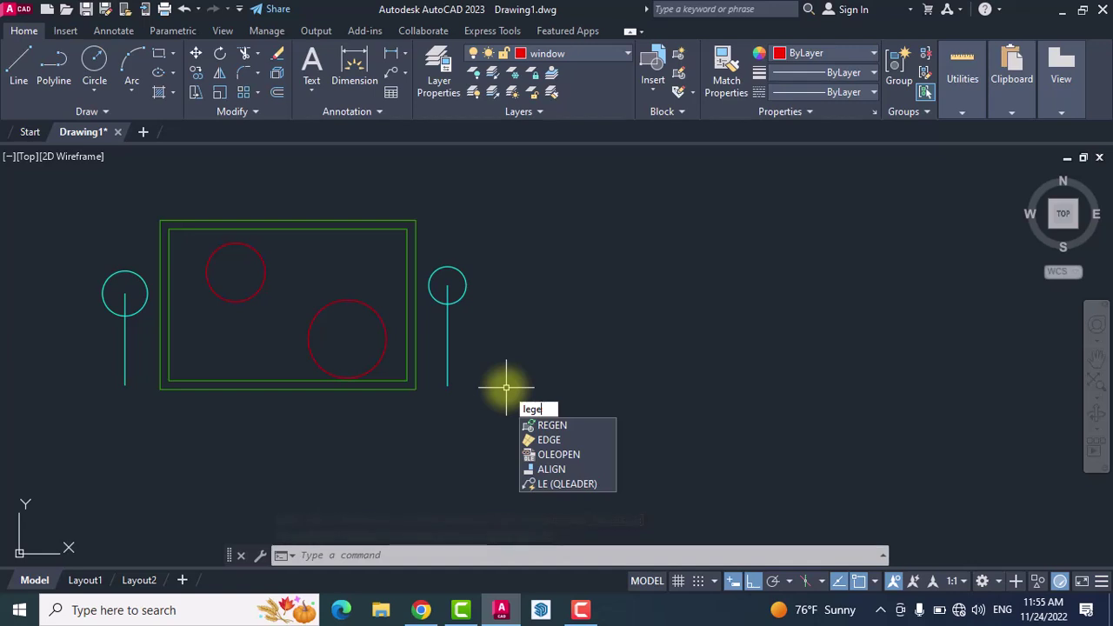
click(530, 361)
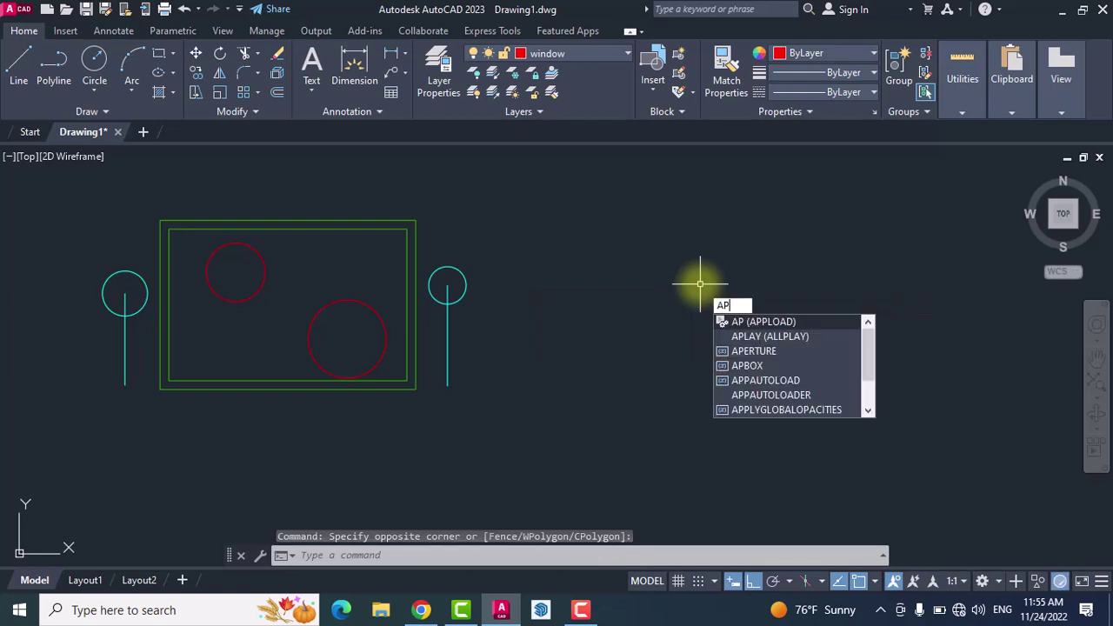
key(Return)
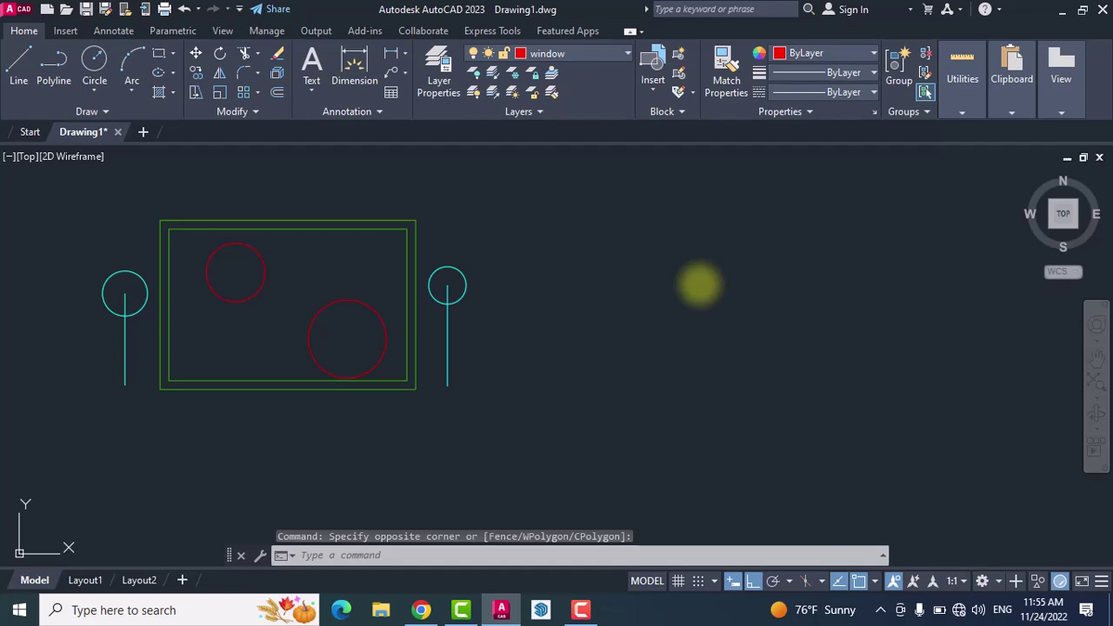
Step: Load LEGEND (legend).LSP from the Desktop, allowing it to load once, and close the loader
mouse_move(701, 198)
mouse_down()
mouse_move(709, 309)
mouse_move(676, 281)
mouse_up()
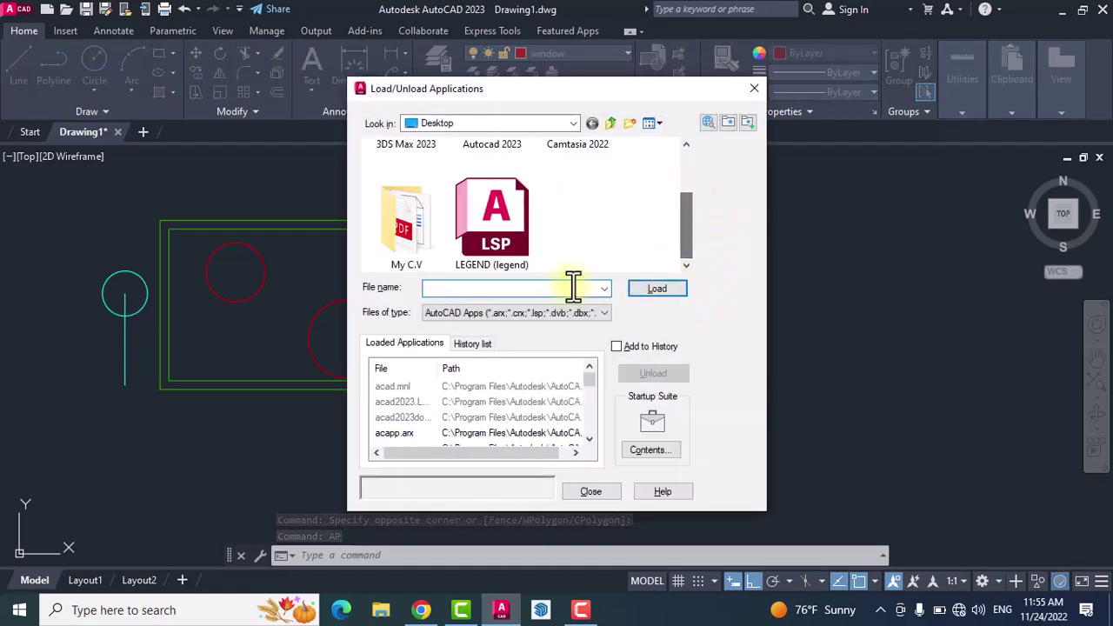
click(501, 231)
click(659, 288)
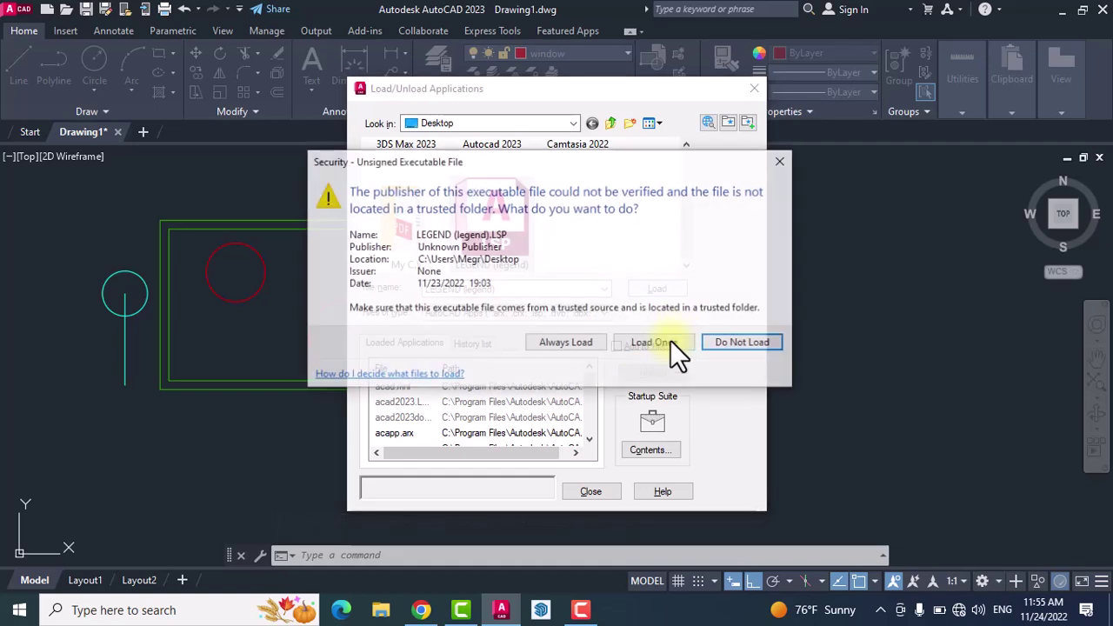
click(654, 347)
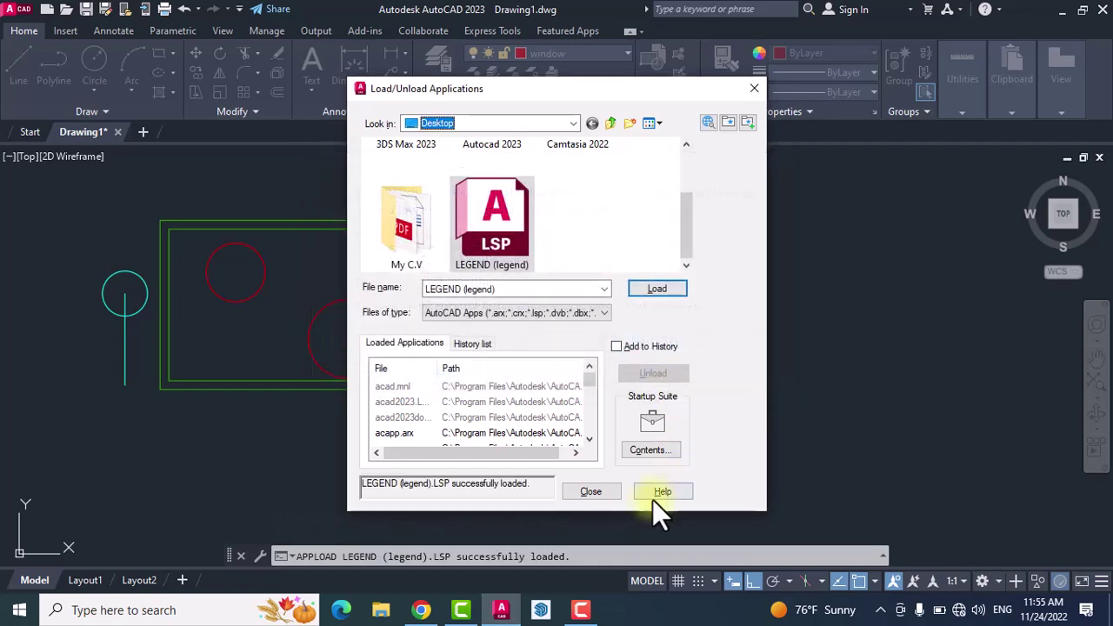
click(602, 492)
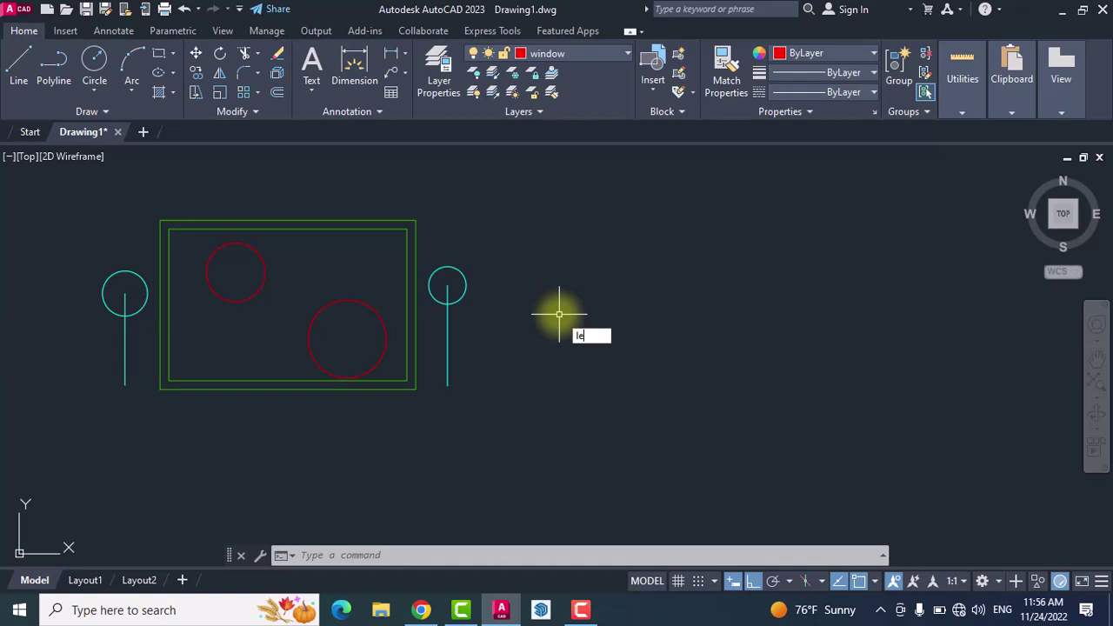
Step: Run LEGEND on all eight objects and place the door, tree, window legend right of the drawing
text(n)
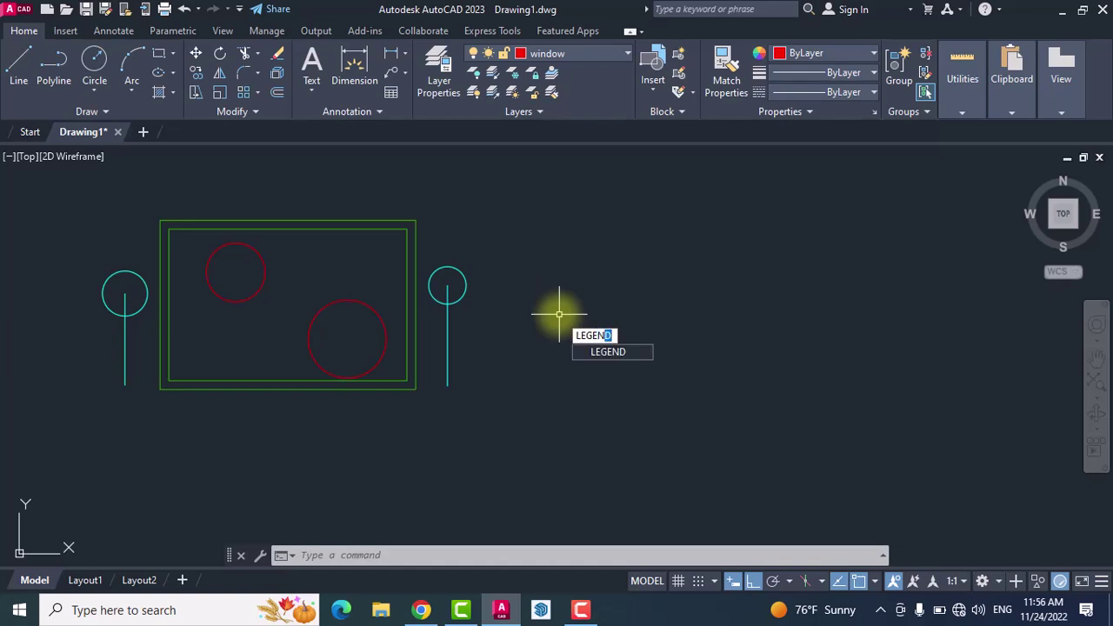
click(614, 355)
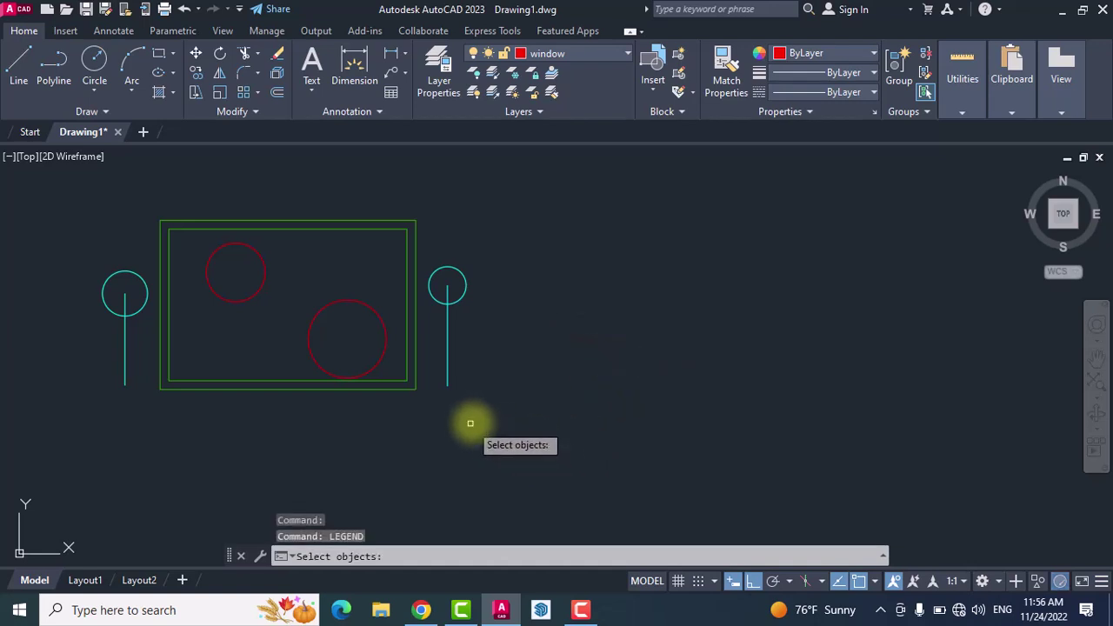
click(514, 436)
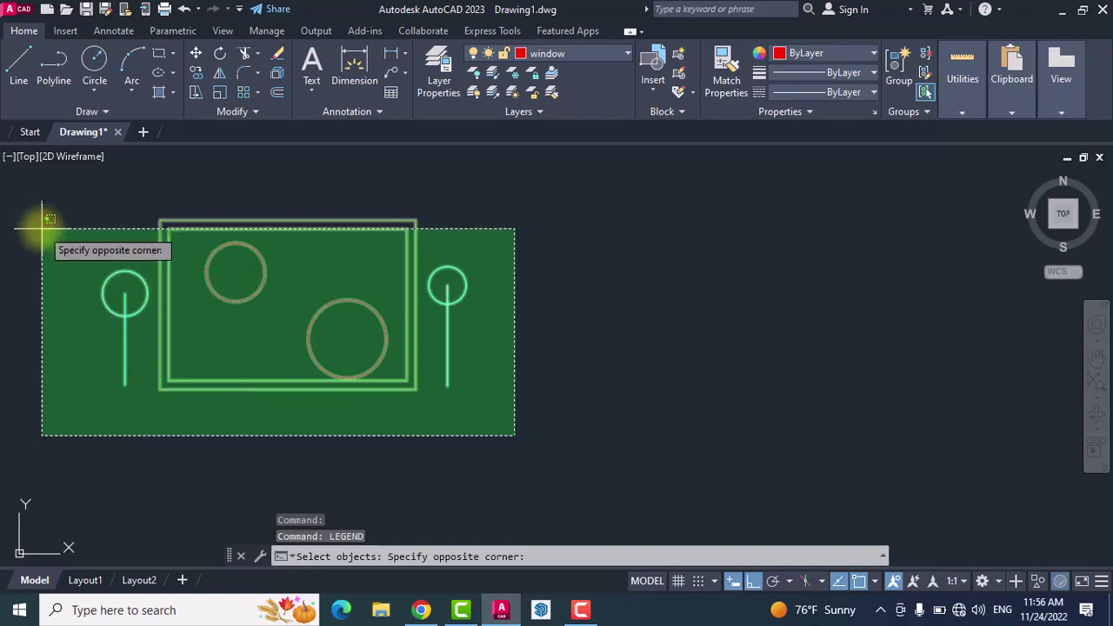
click(55, 193)
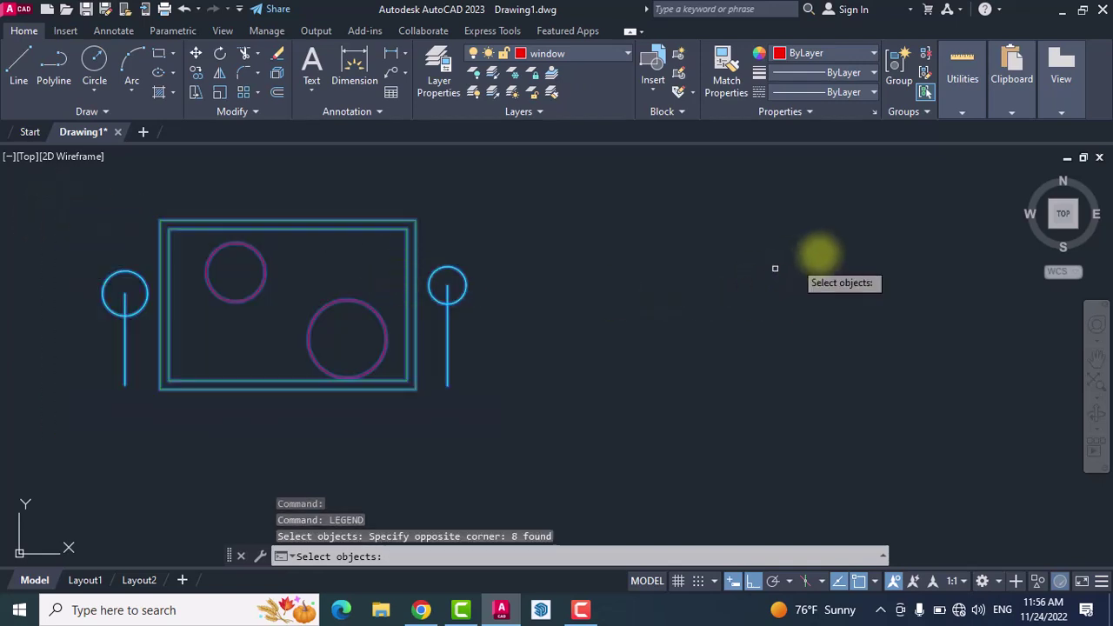
key(Return)
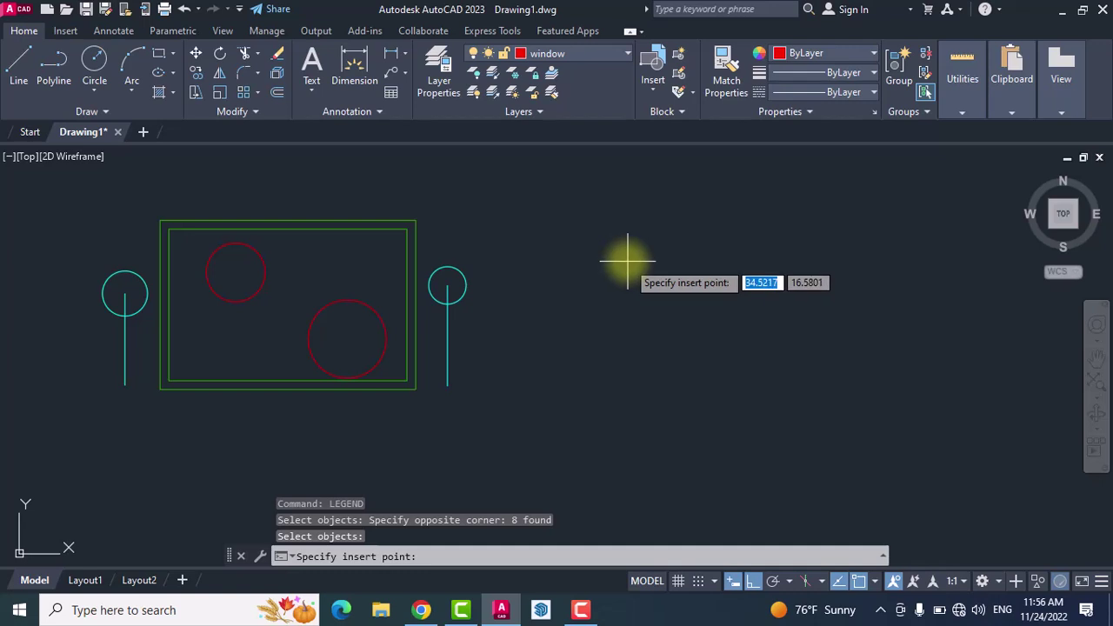
click(627, 260)
scroll(669, 305, down, 4)
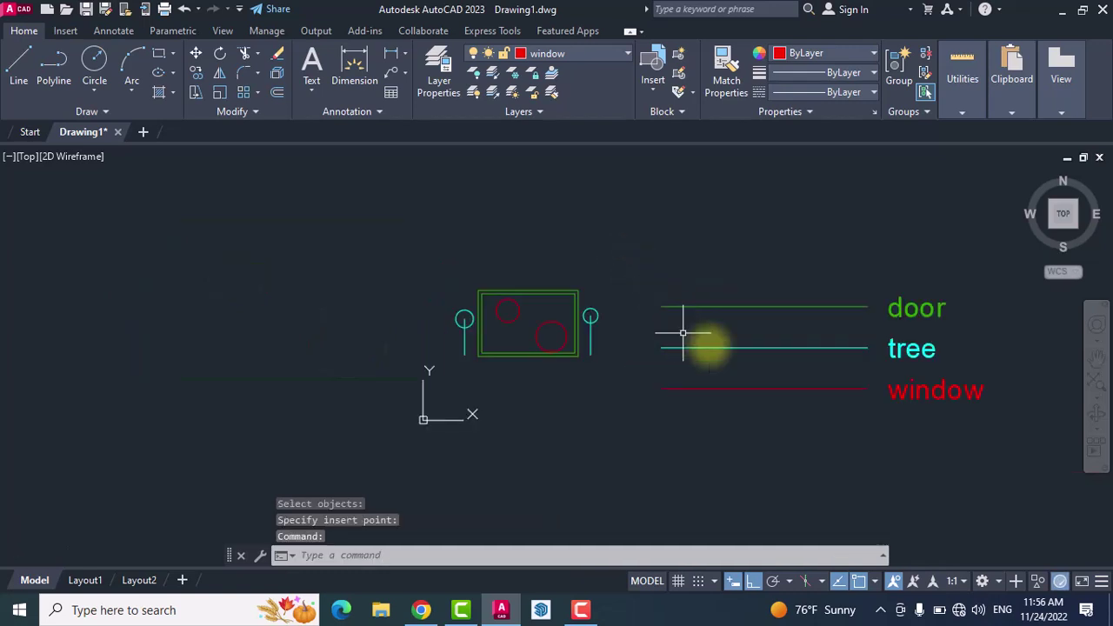